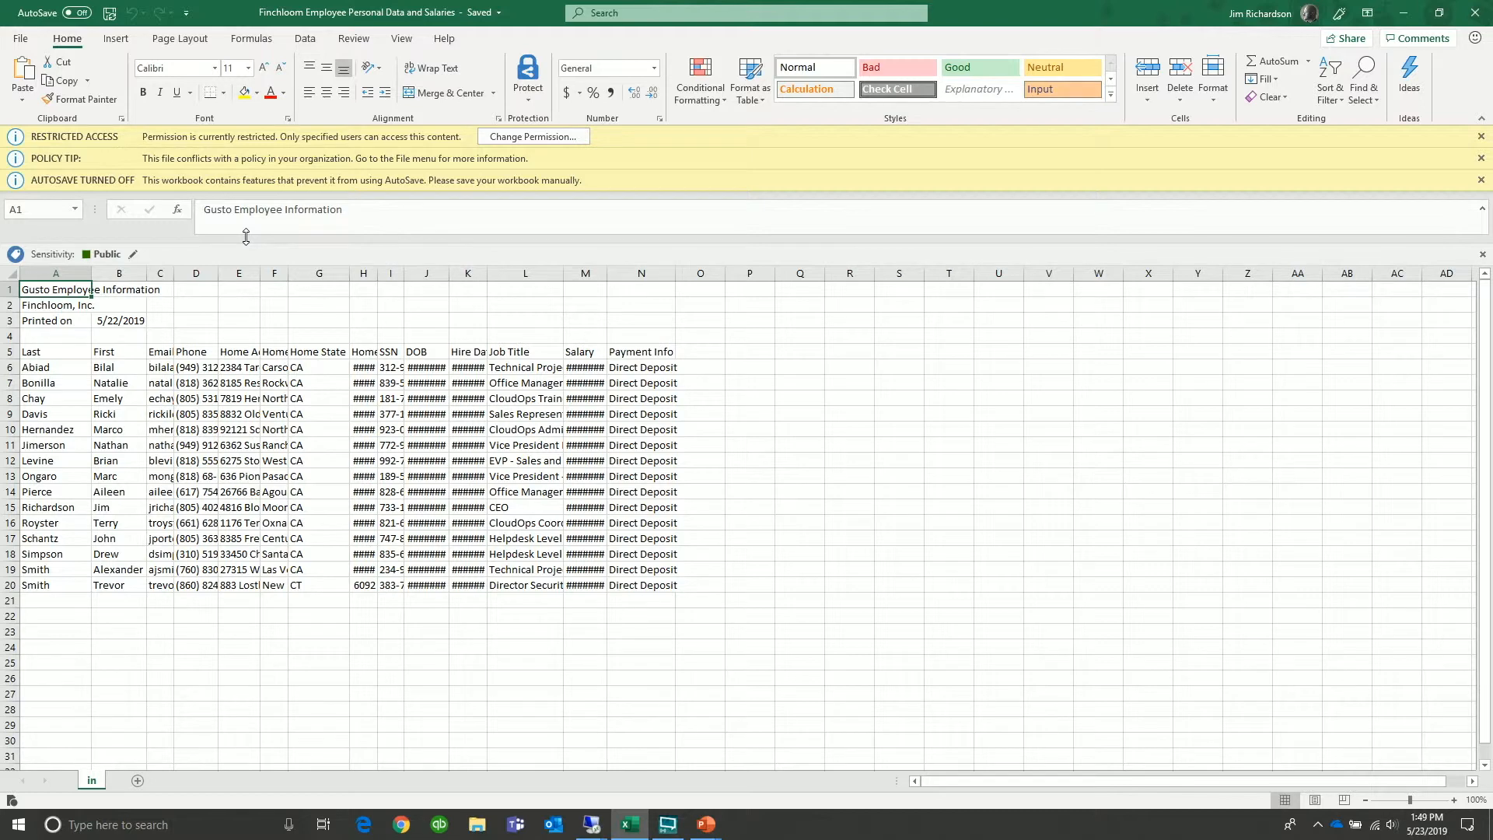
{"action": "left_click", "coordinate": [34, 39]}
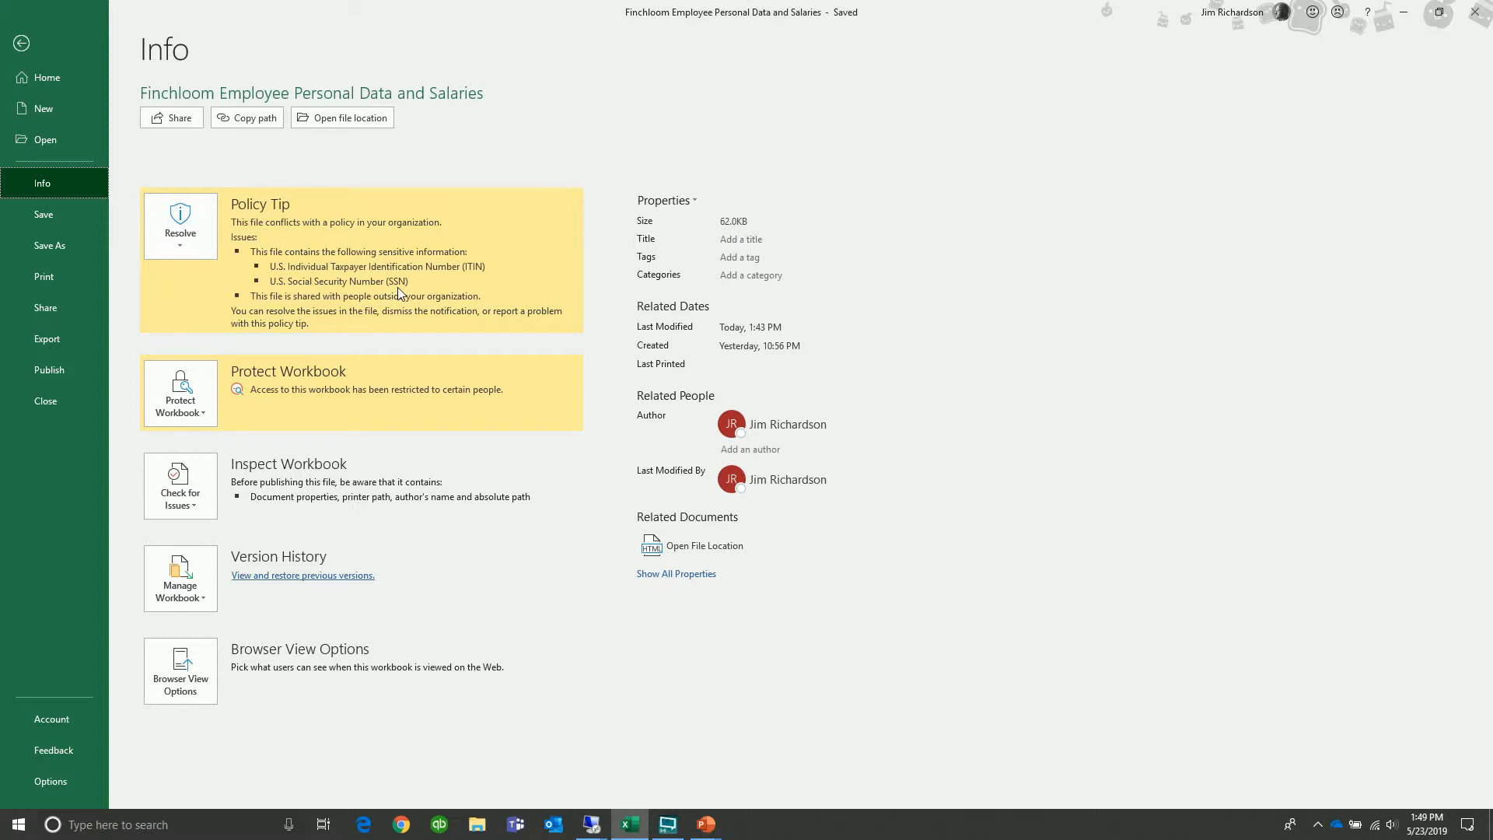
{"action": "left_click", "coordinate": [21, 48]}
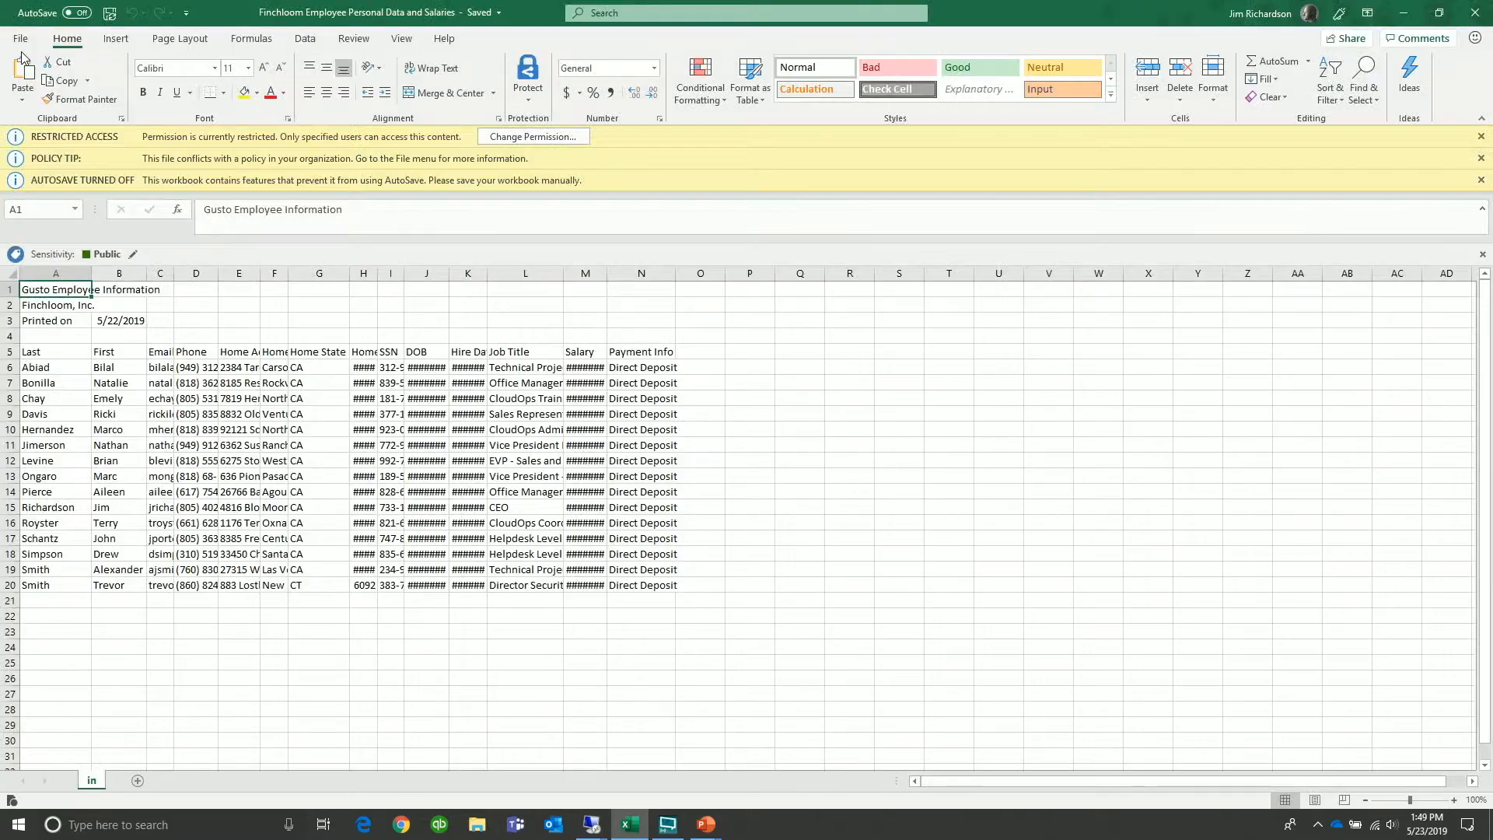
{"action": "left_click", "coordinate": [534, 98]}
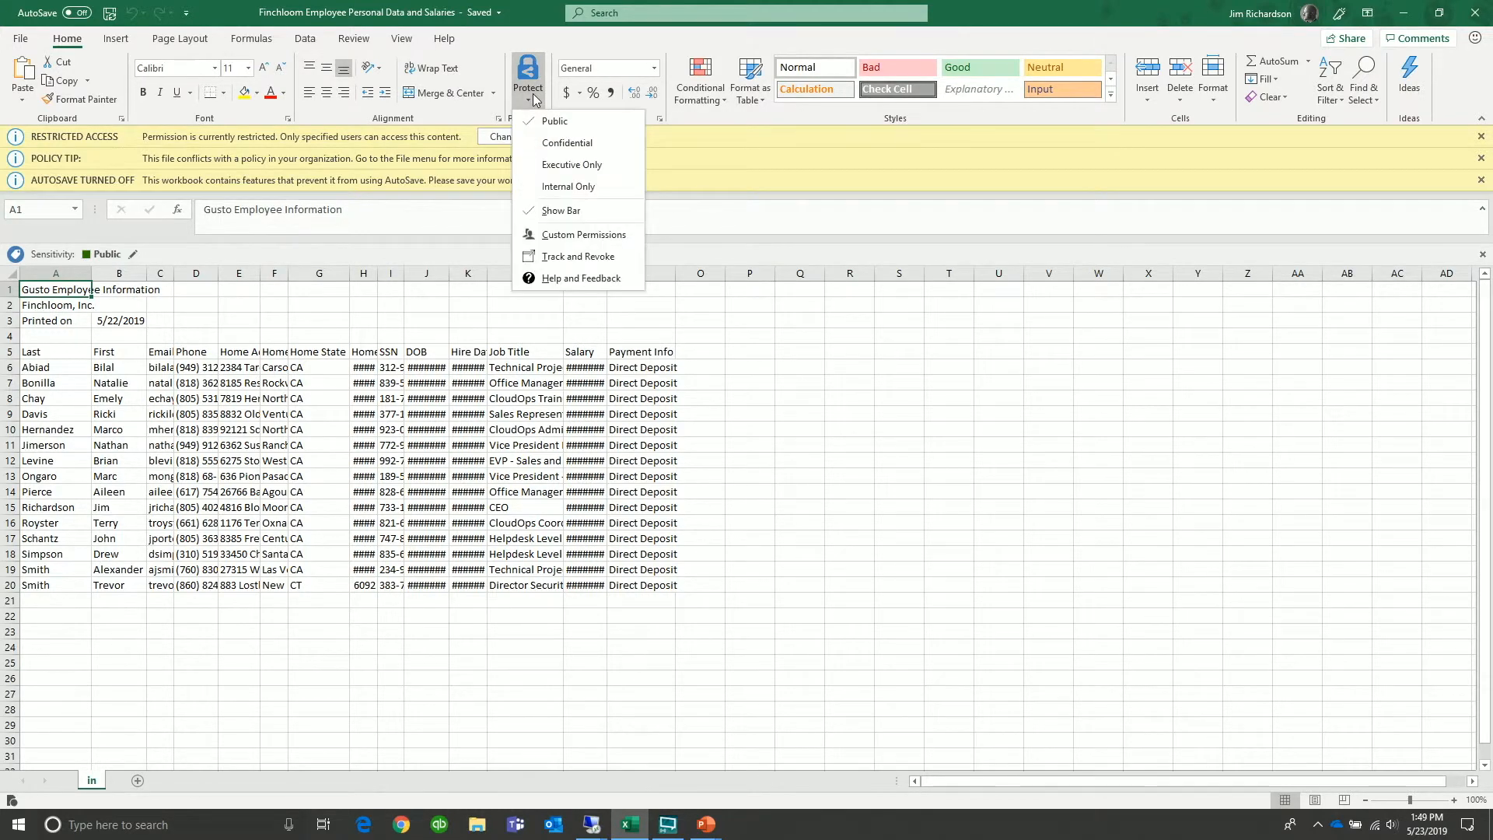
{"action": "left_click", "coordinate": [565, 236]}
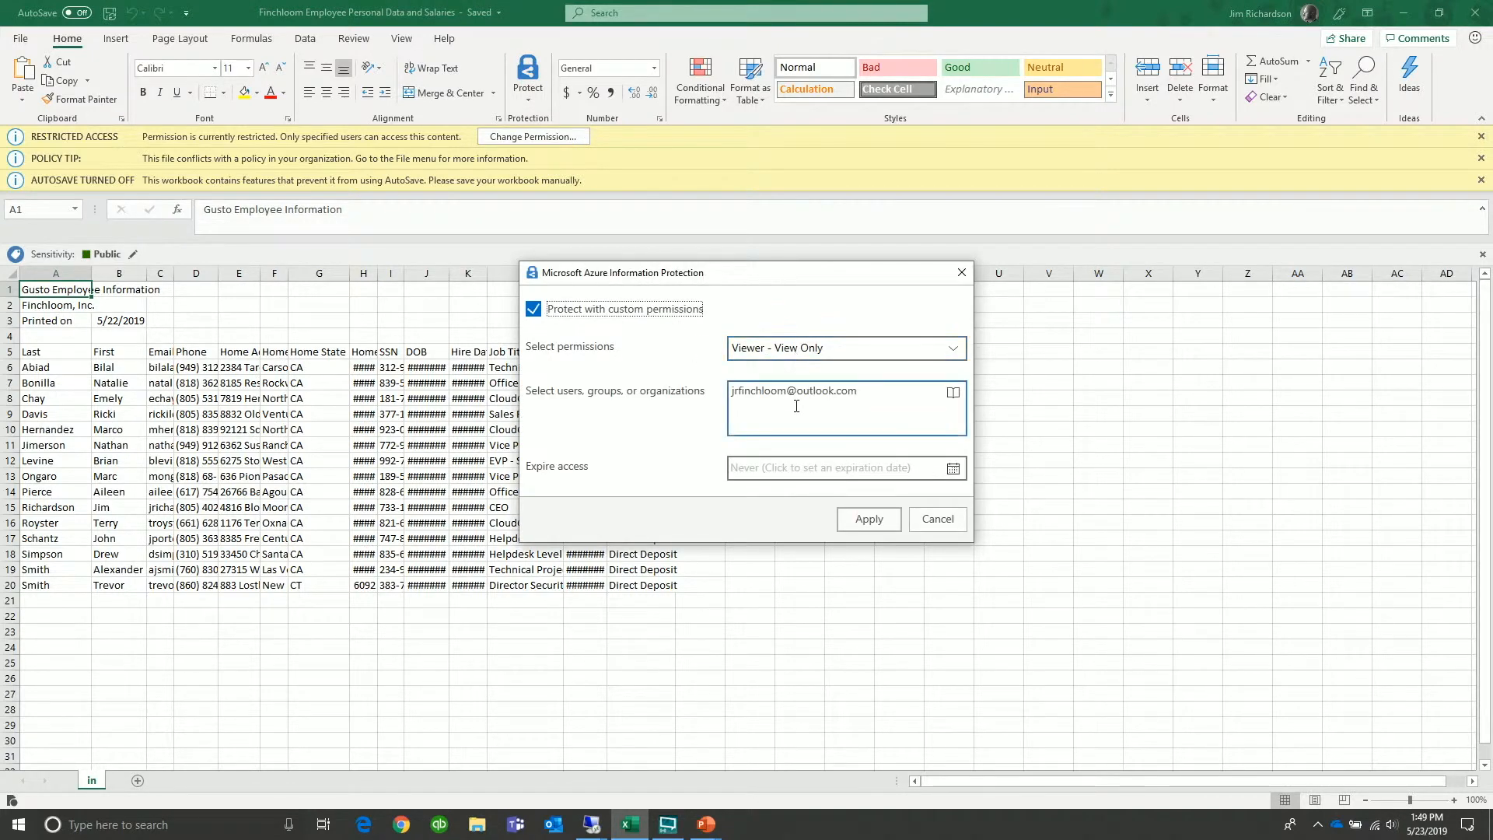
{"action": "left_click", "coordinate": [865, 397]}
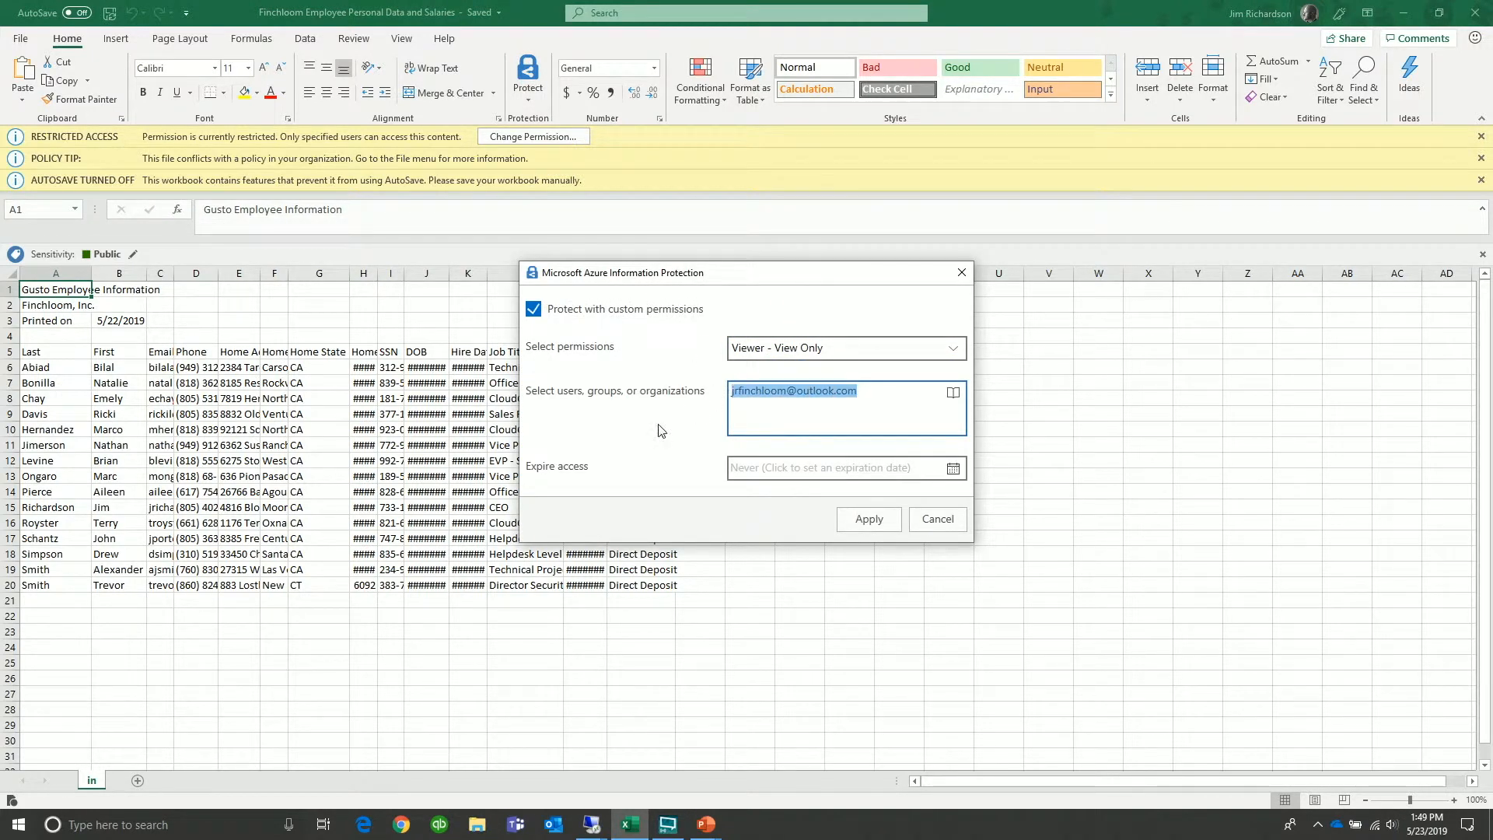
{"action": "left_click", "coordinate": [787, 420]}
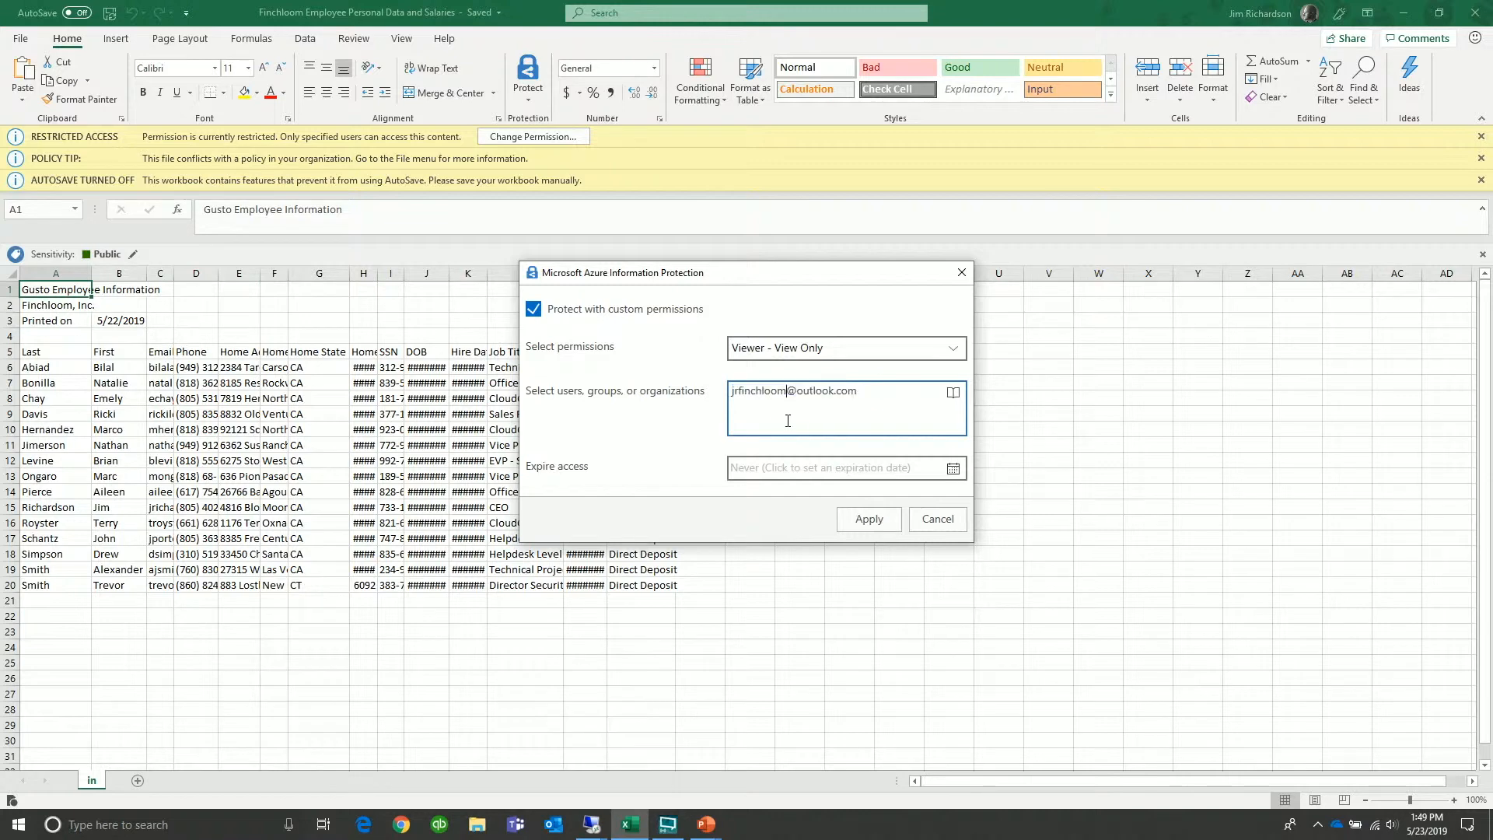
{"action": "left_click", "coordinate": [938, 520]}
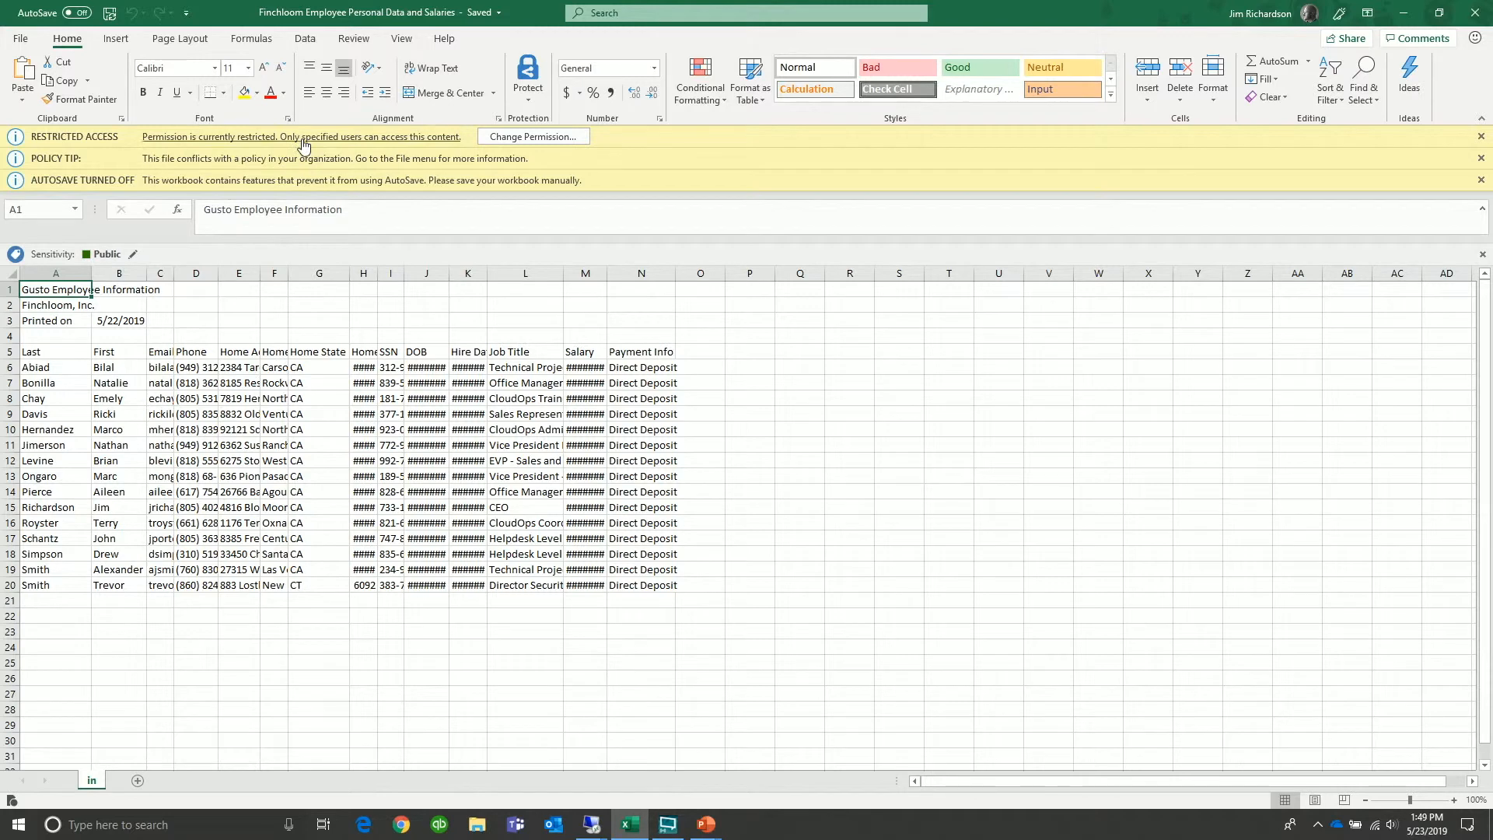
Save the workbook, then reach the STUNT OneDrive folder from Finchloom's Download File link
{"action": "left_click", "coordinate": [110, 13]}
{"action": "mouse_move", "coordinate": [593, 830]}
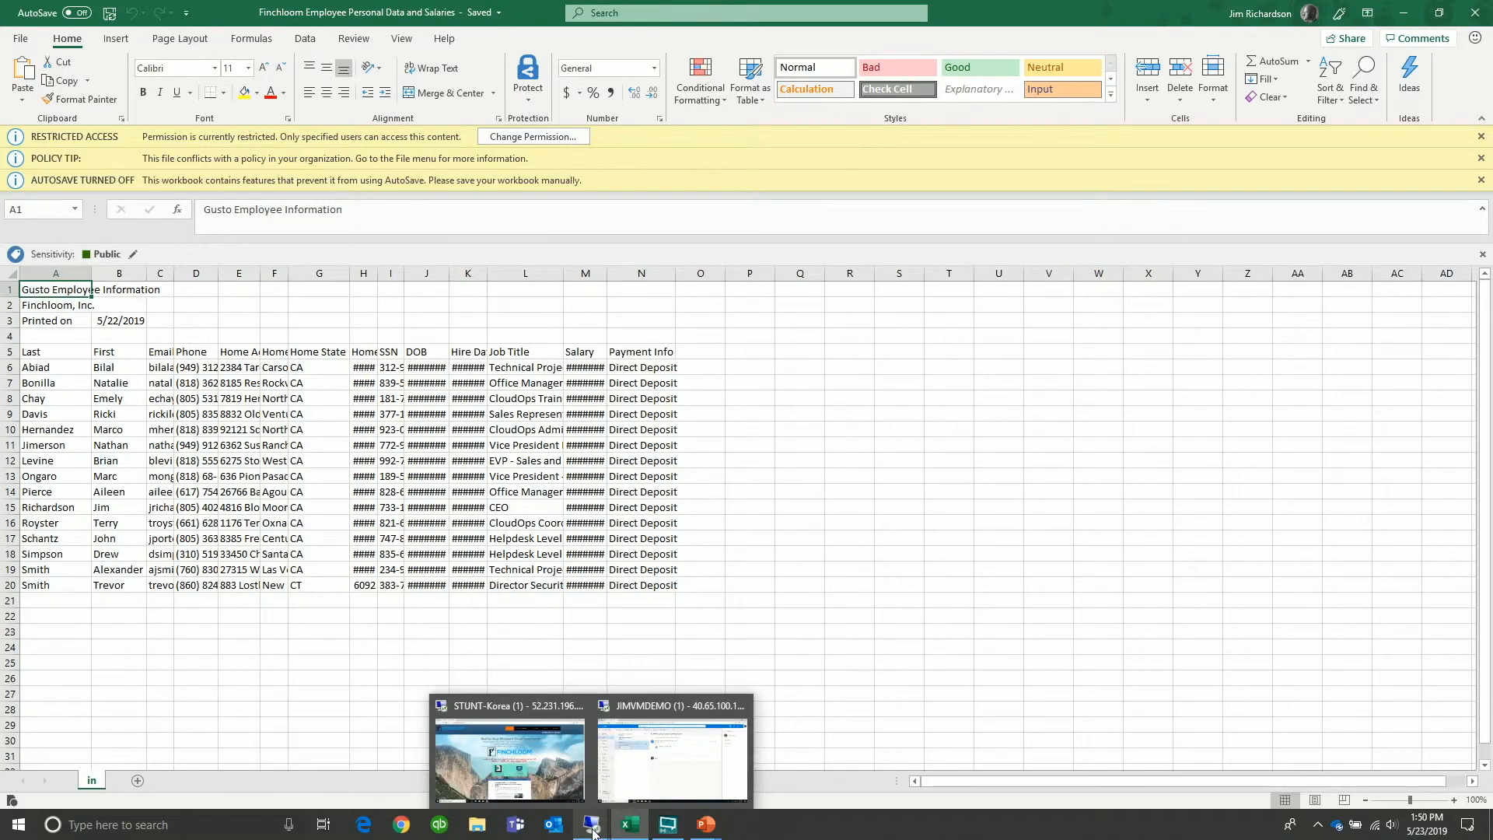
{"action": "left_click", "coordinate": [533, 771]}
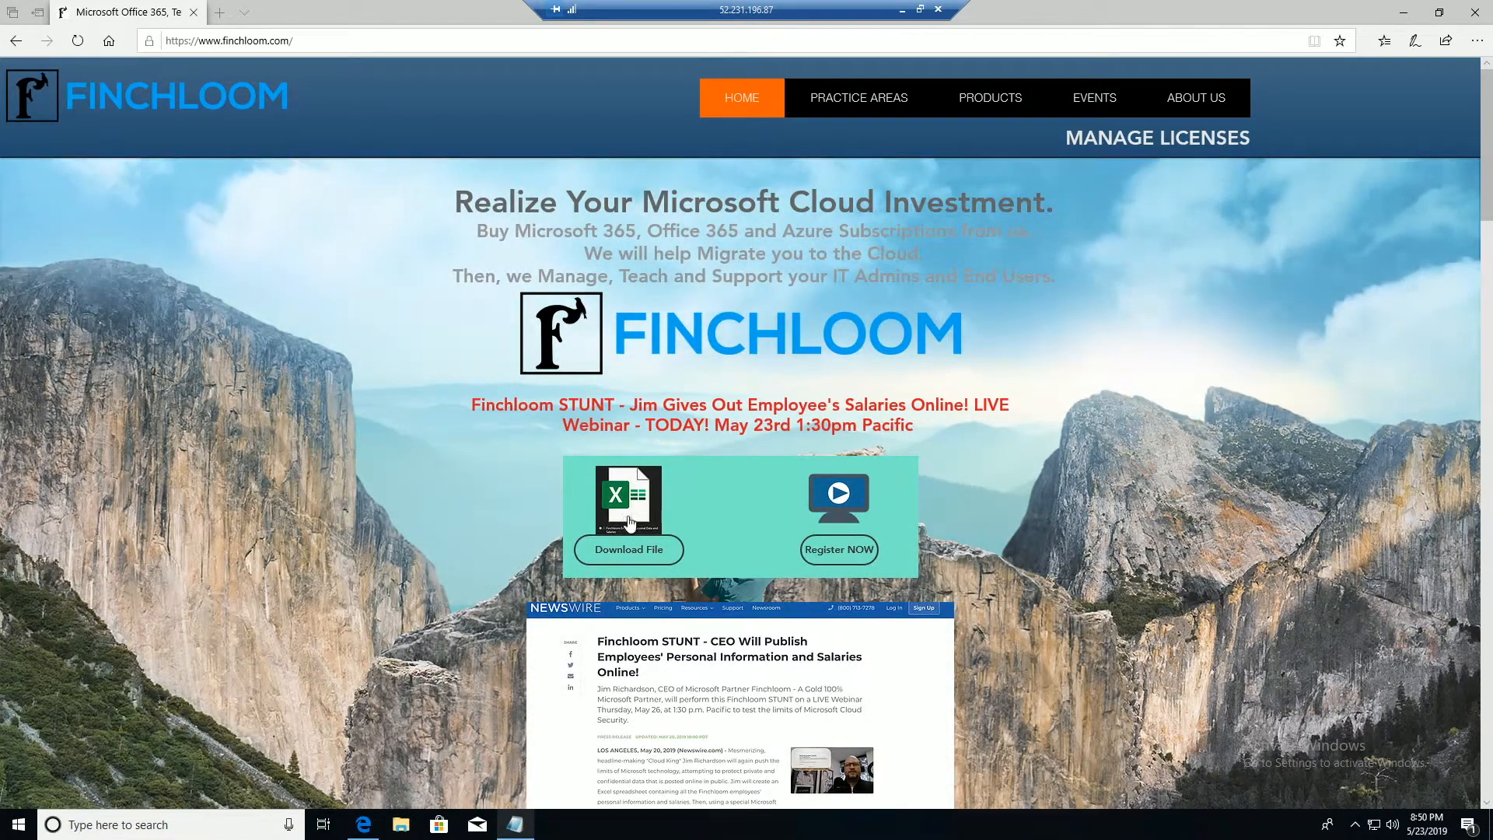
{"action": "left_click", "coordinate": [636, 554]}
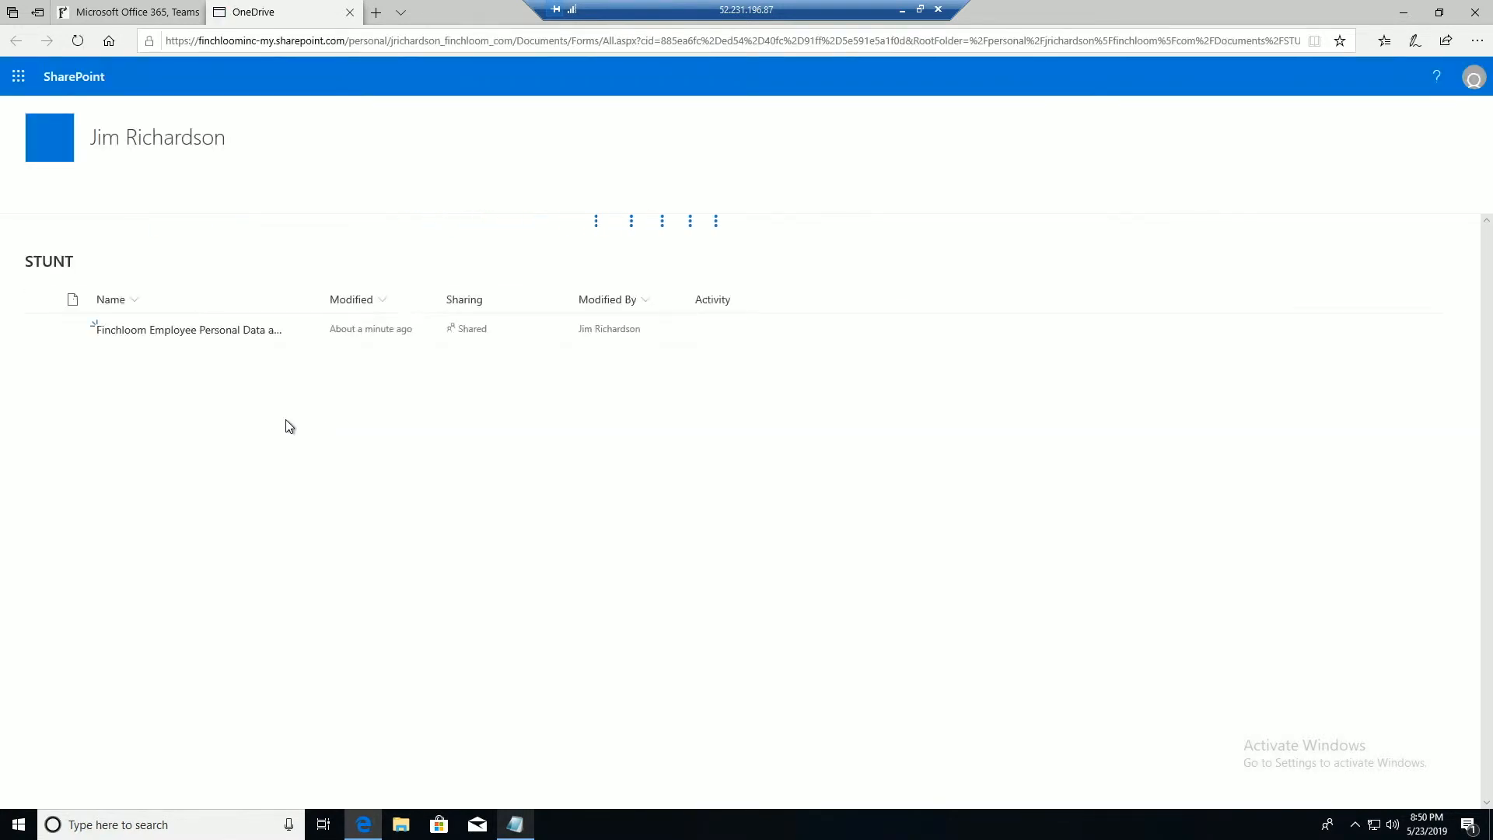
Try opening the employee workbook in Excel Online, dismiss the couldn't-load error, and close the tab
{"action": "left_click", "coordinate": [216, 336]}
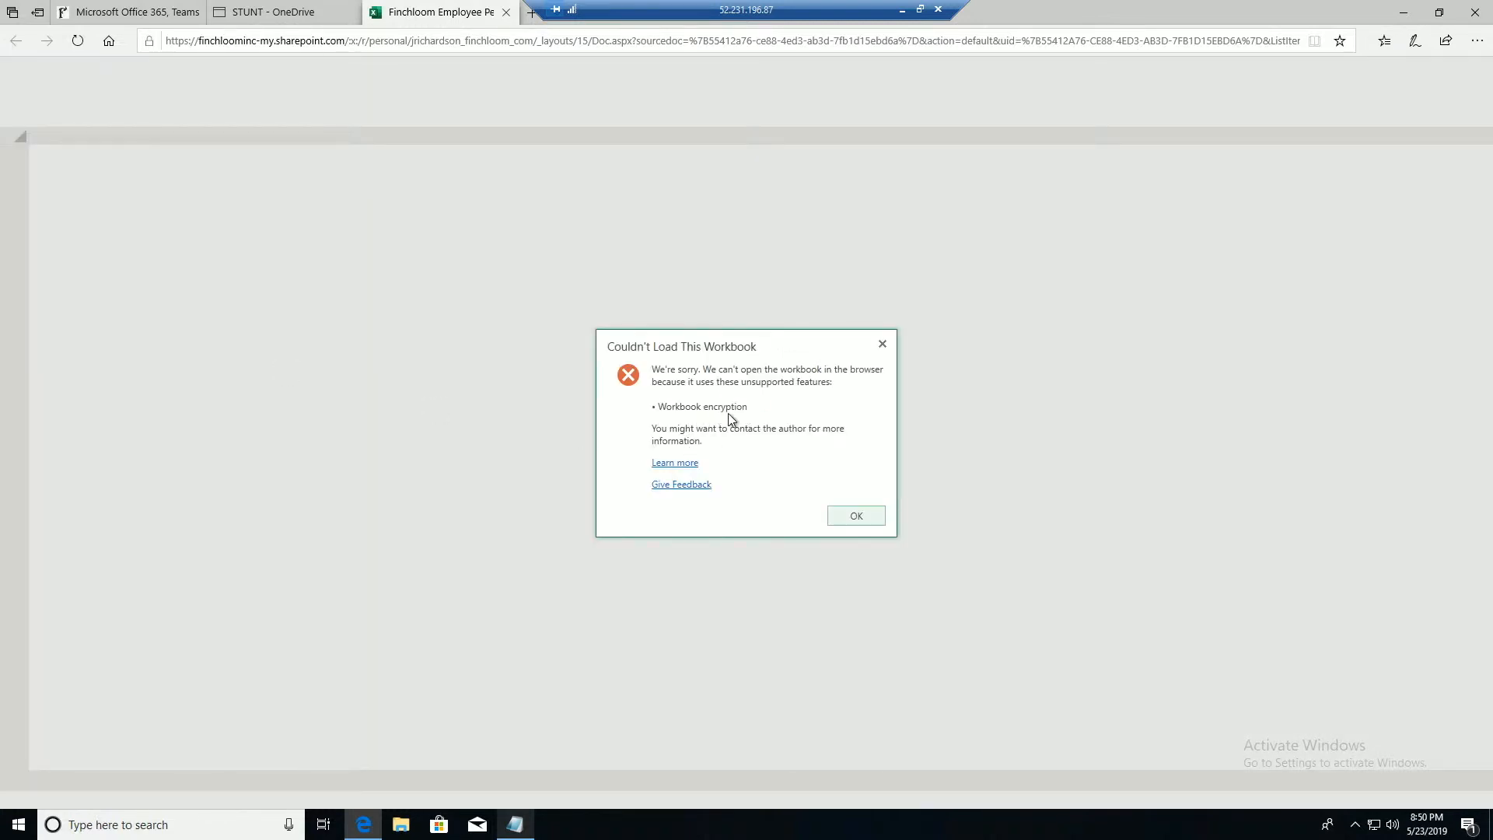
{"action": "left_click", "coordinate": [857, 516]}
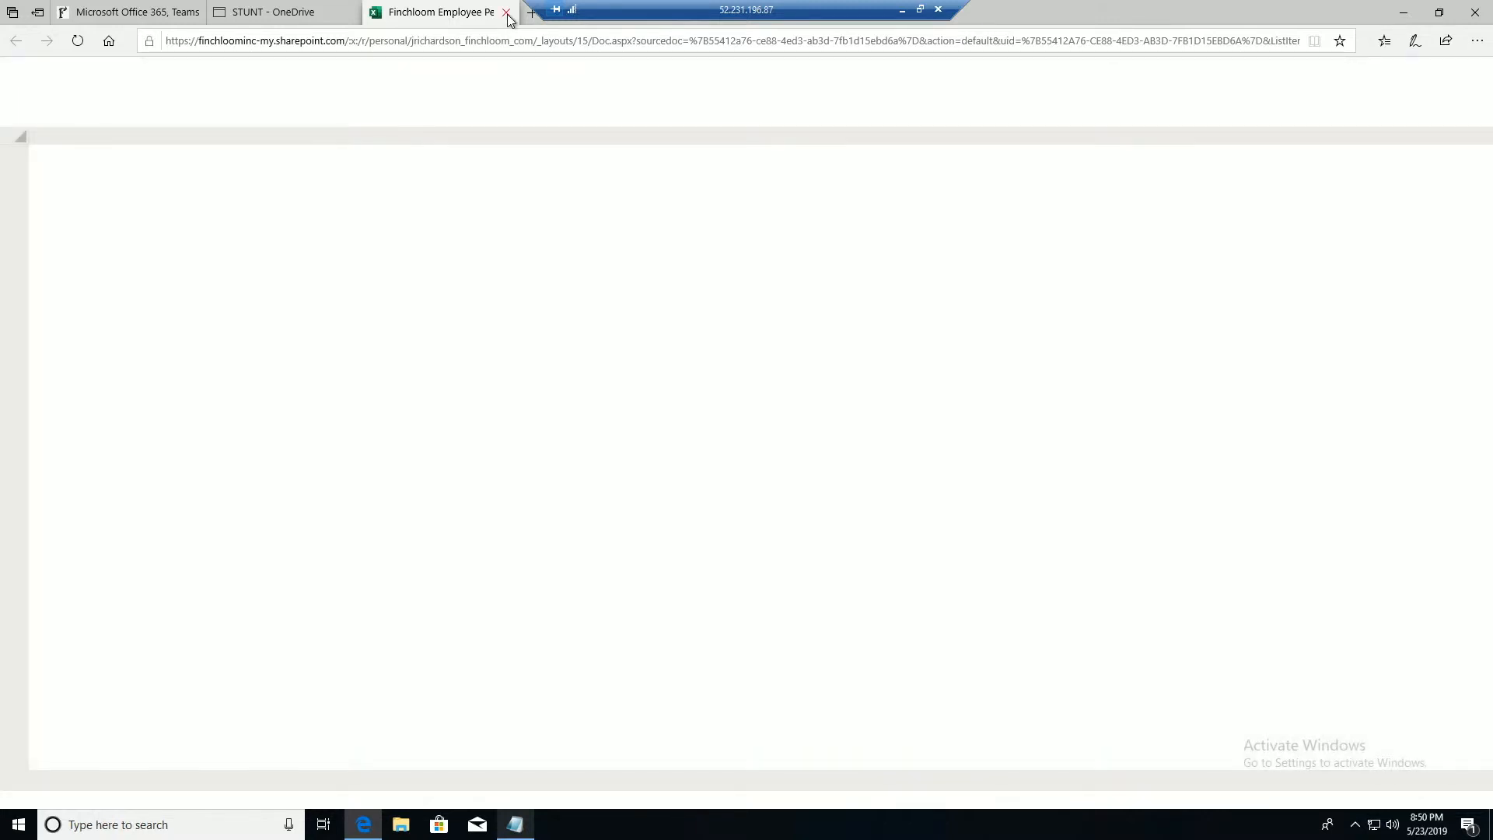
{"action": "left_click", "coordinate": [505, 13]}
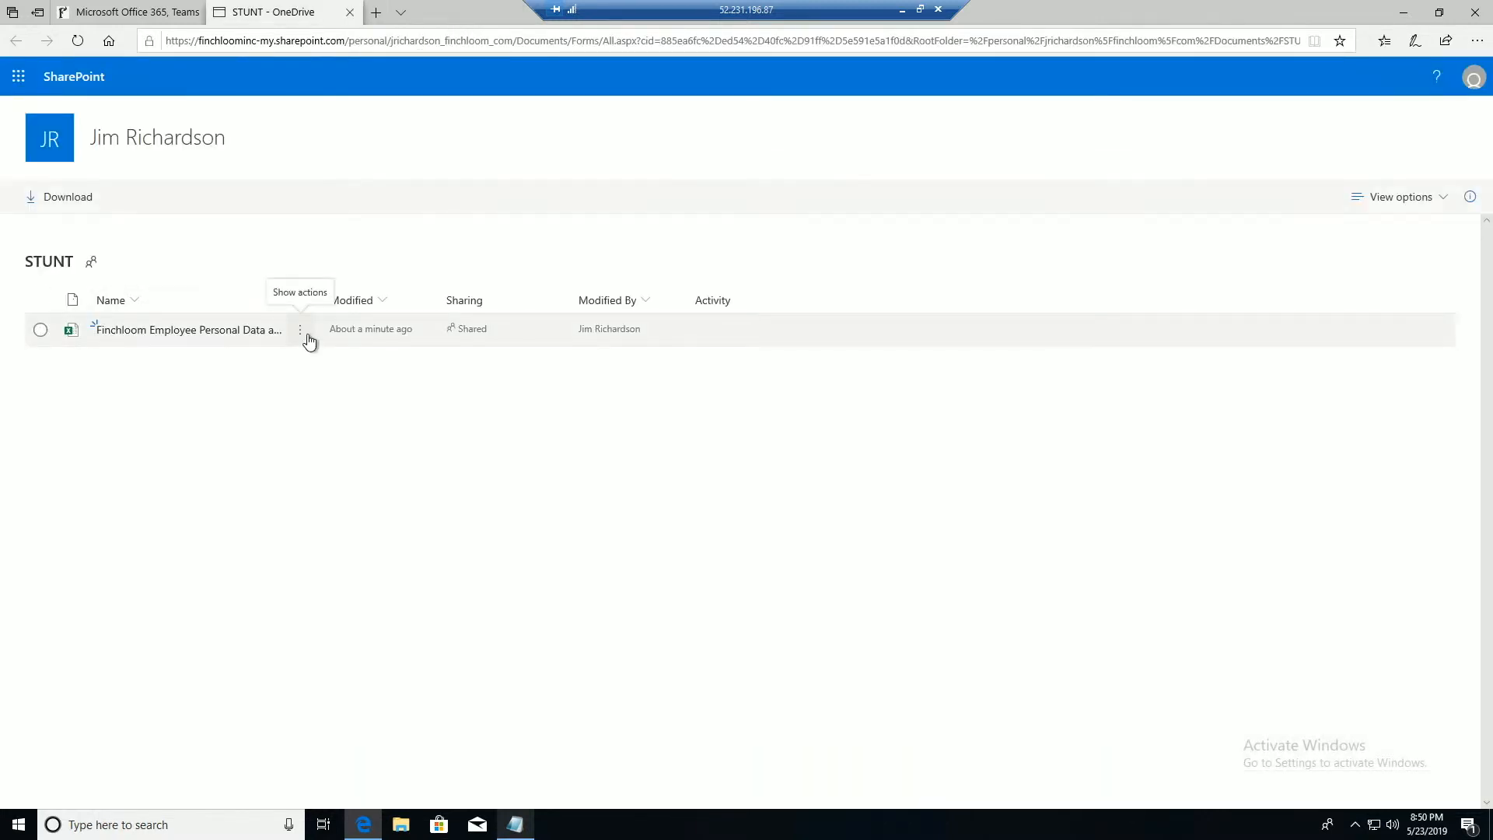
Check the workbook's actions list in OneDrive, then bring up File Explorer
{"action": "left_click", "coordinate": [307, 337]}
{"action": "left_click", "coordinate": [408, 669]}
{"action": "left_click", "coordinate": [400, 824]}
Open the downloaded workbook in desktop Excel under another account, dismiss the no-permission warning, and close Excel
{"action": "left_click", "coordinate": [396, 296]}
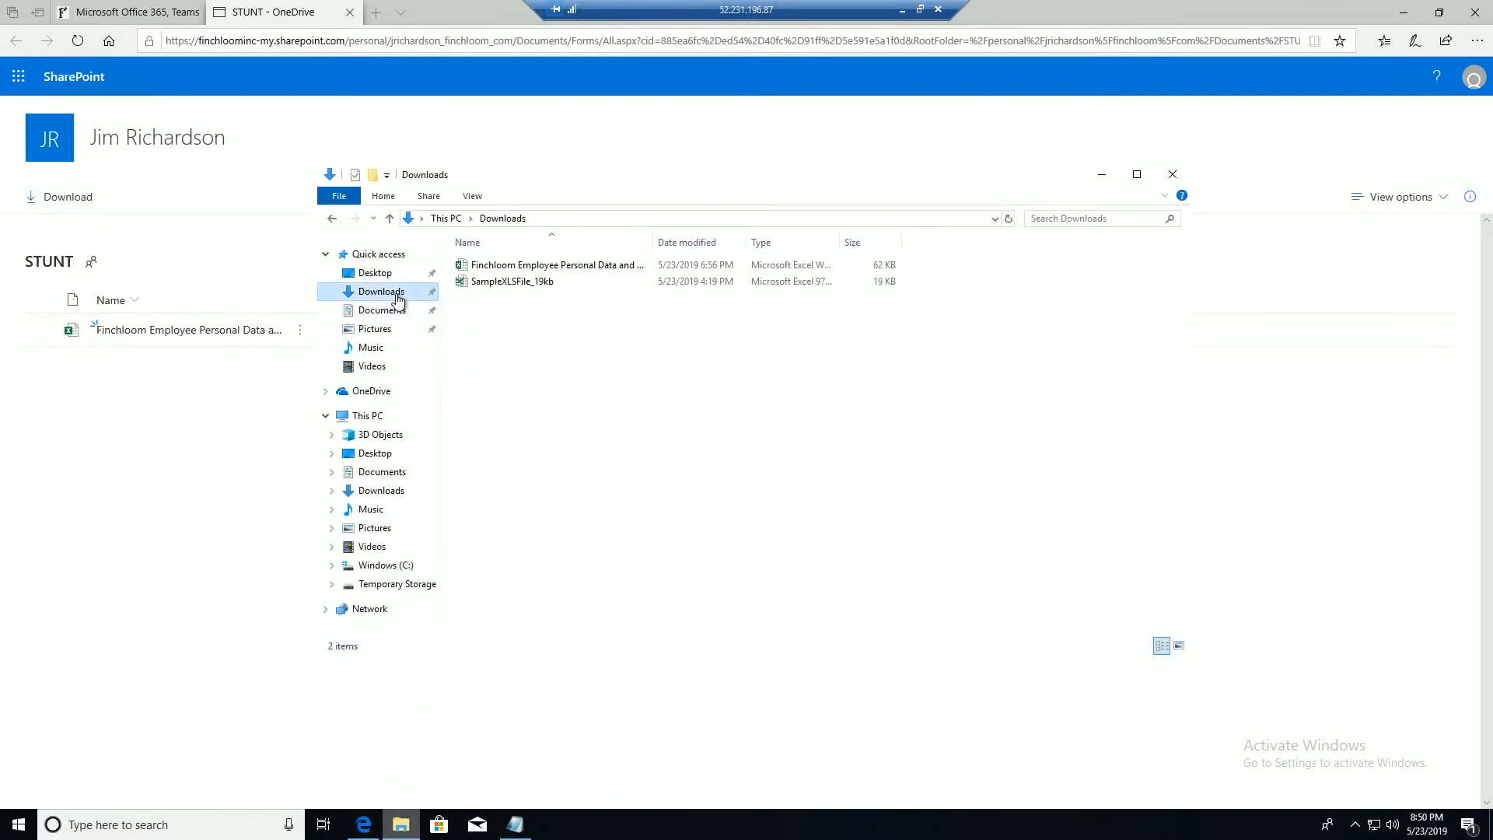
{"action": "double_click", "coordinate": [613, 268]}
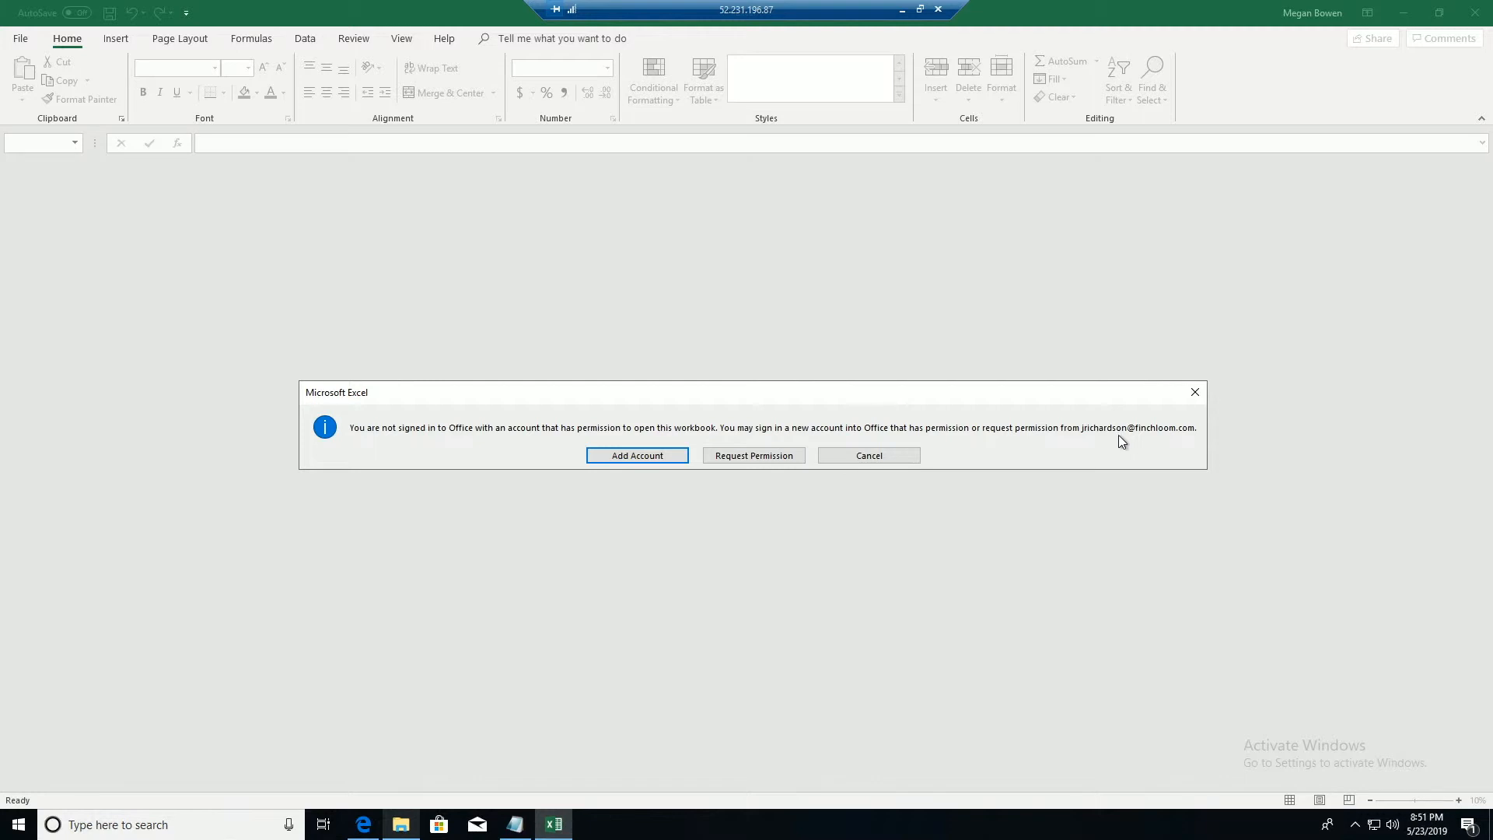
{"action": "left_click", "coordinate": [654, 459]}
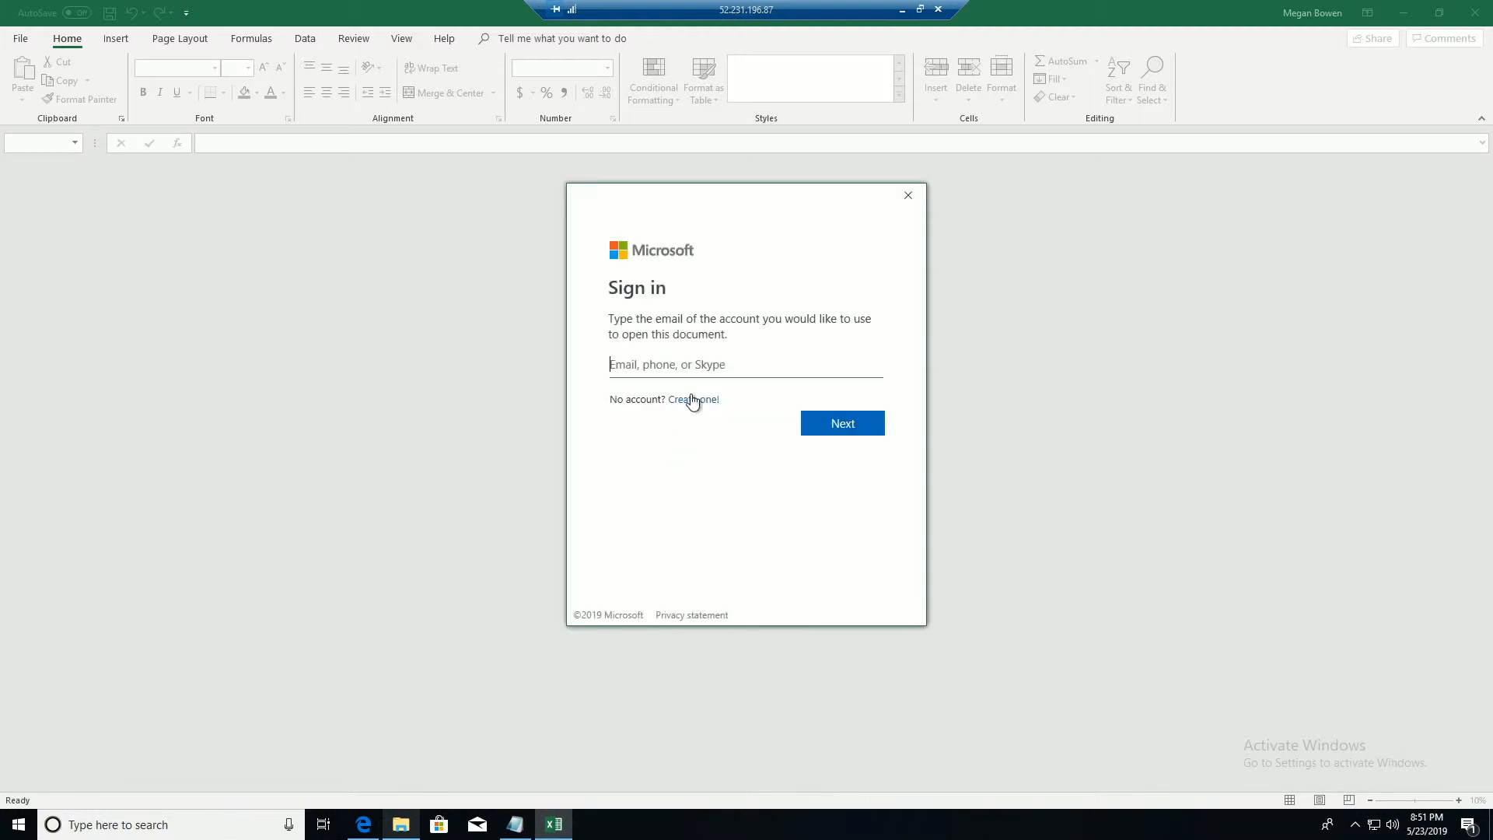
{"action": "key", "text": "ctrl+v"}
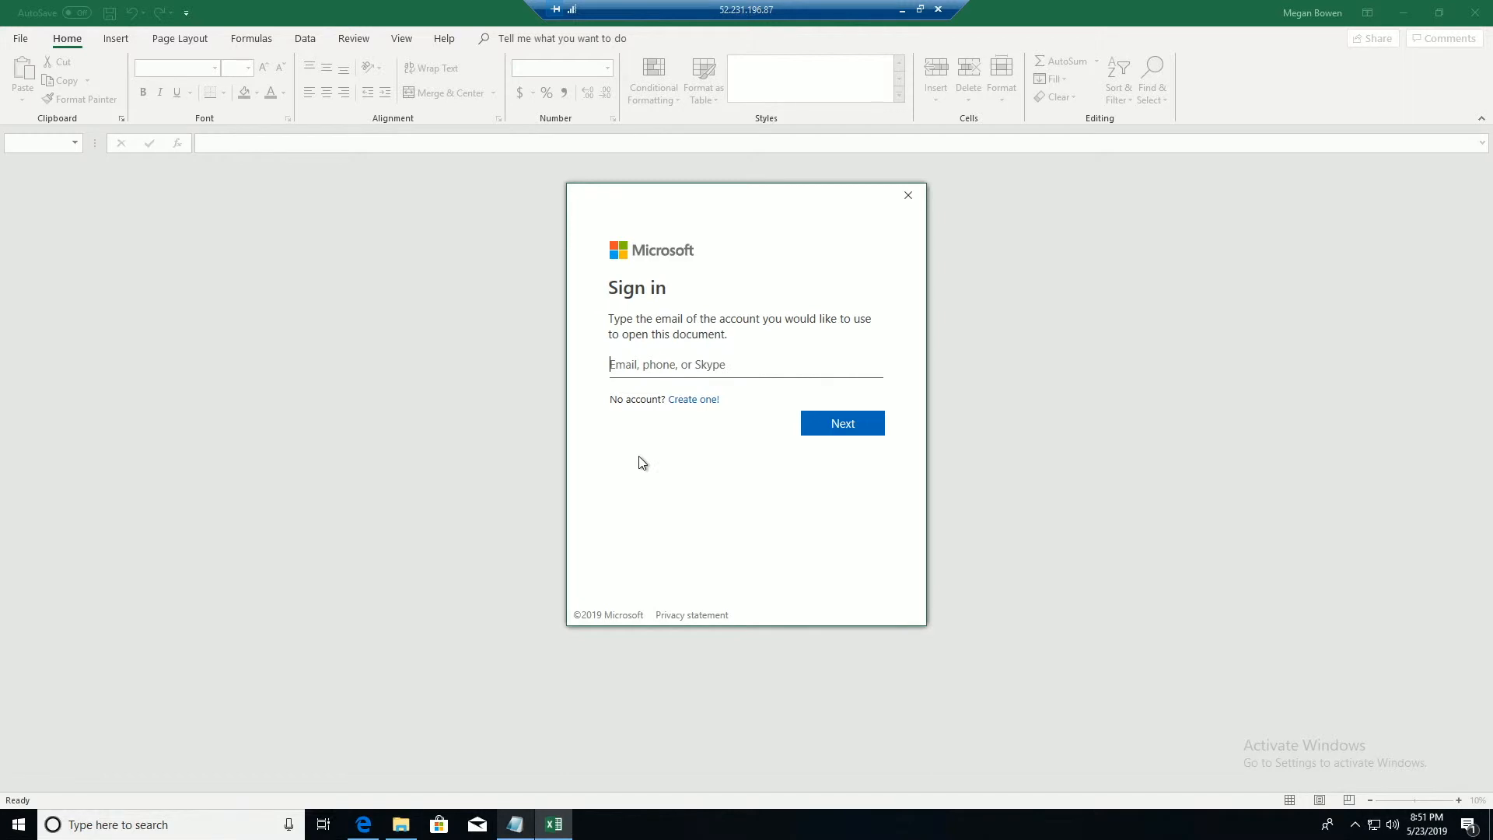
{"action": "key", "text": "ctrl+v"}
{"action": "left_click", "coordinate": [855, 426]}
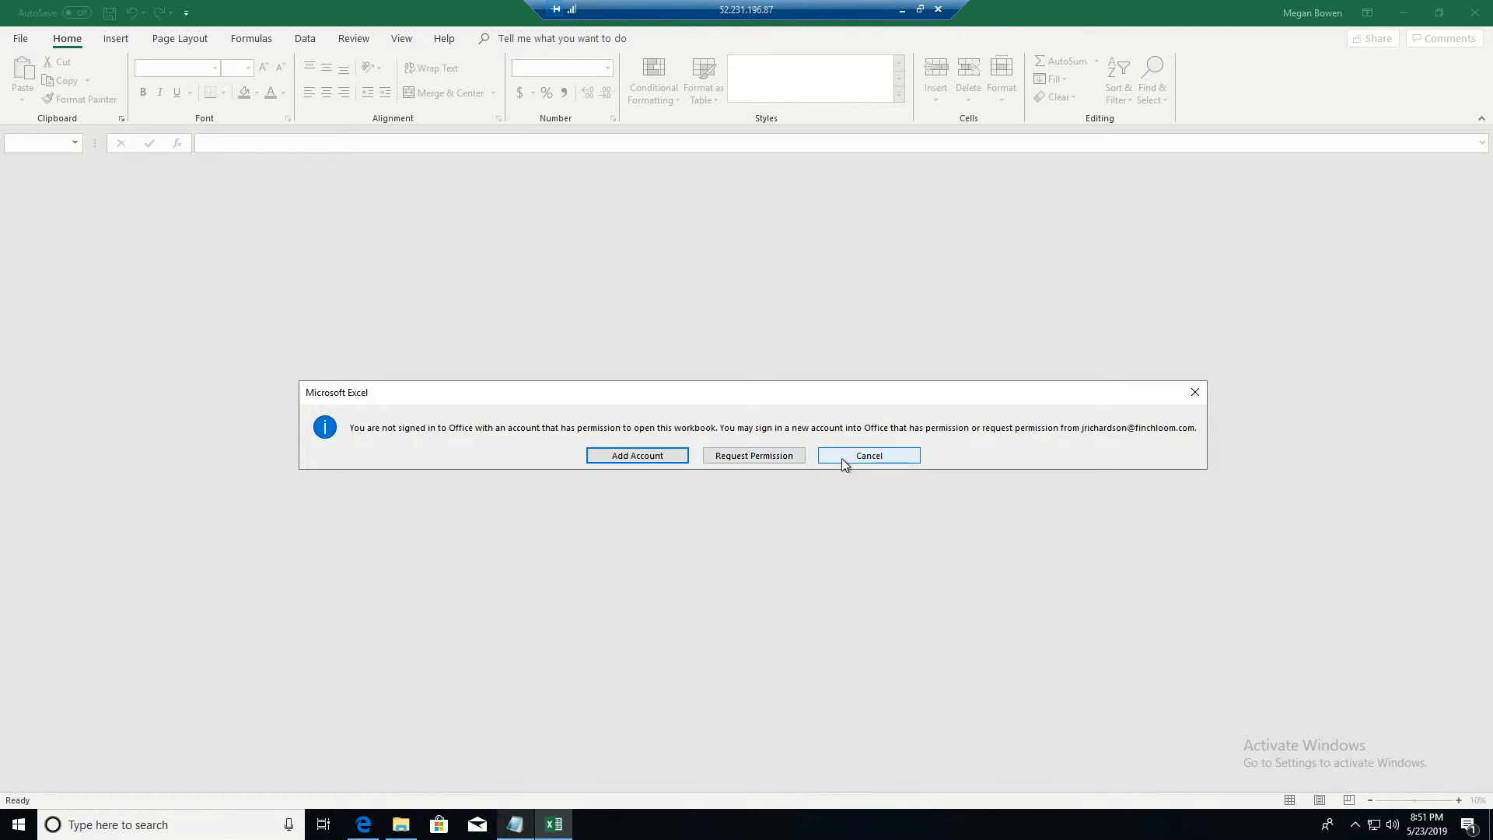
{"action": "left_click", "coordinate": [843, 462]}
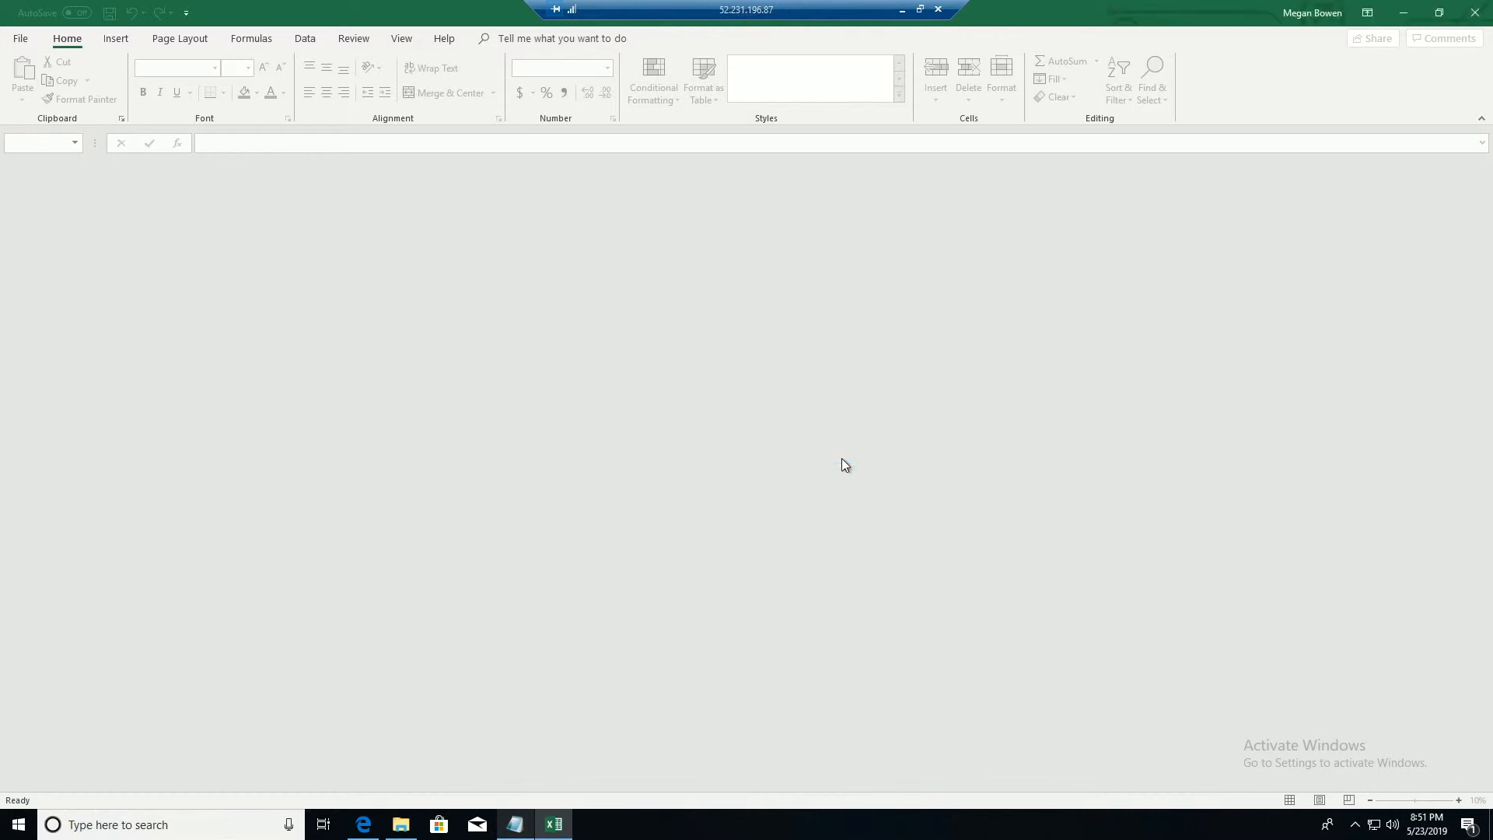
{"action": "left_click", "coordinate": [1476, 18]}
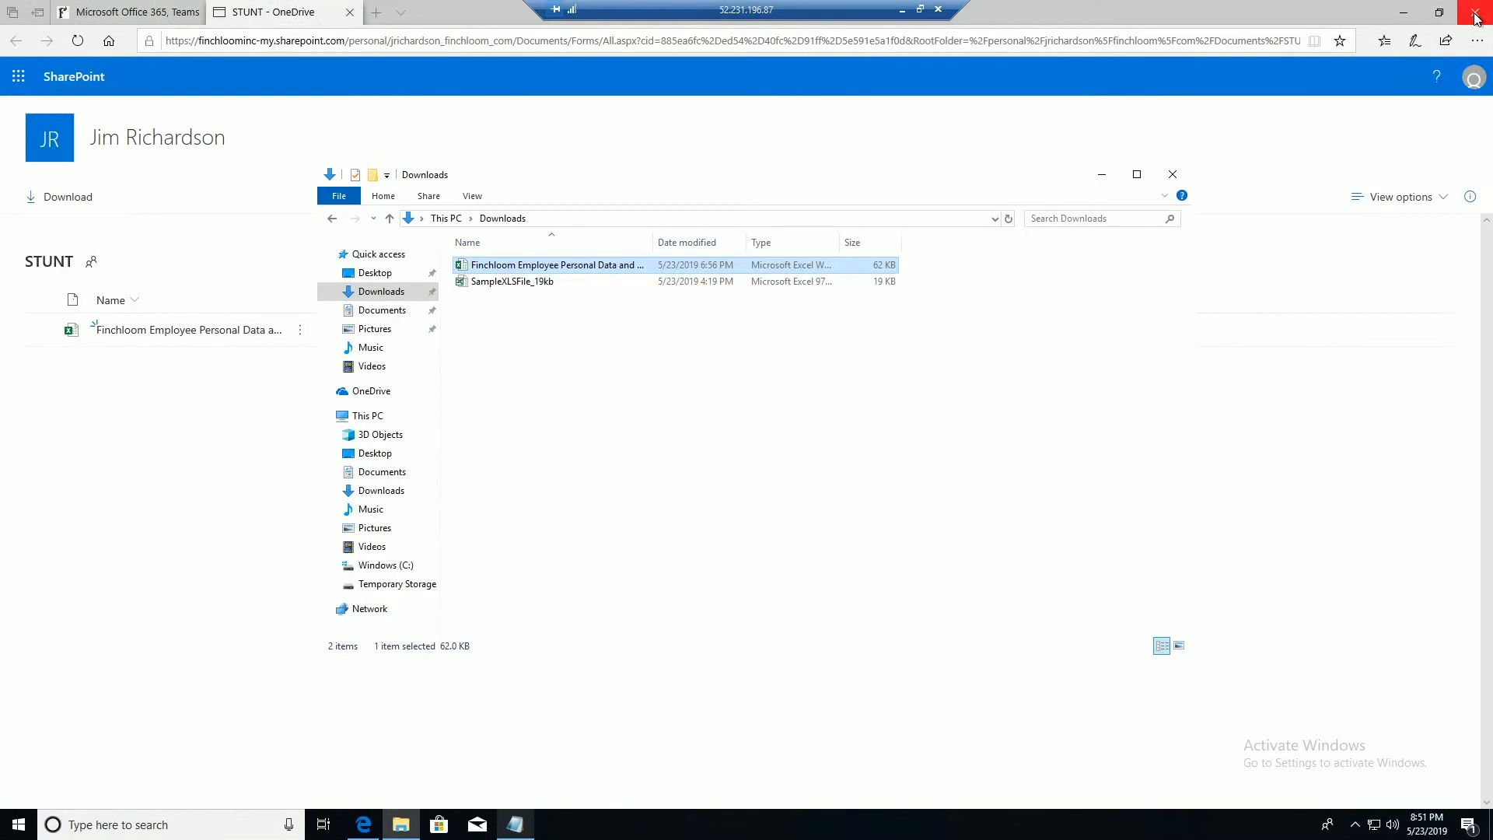
In the Outlook remote session, download the Finchloom Employee Personal Data and Salaries.xlsx attachment
{"action": "left_click", "coordinate": [903, 10]}
{"action": "mouse_move", "coordinate": [591, 825]}
{"action": "left_click", "coordinate": [671, 781]}
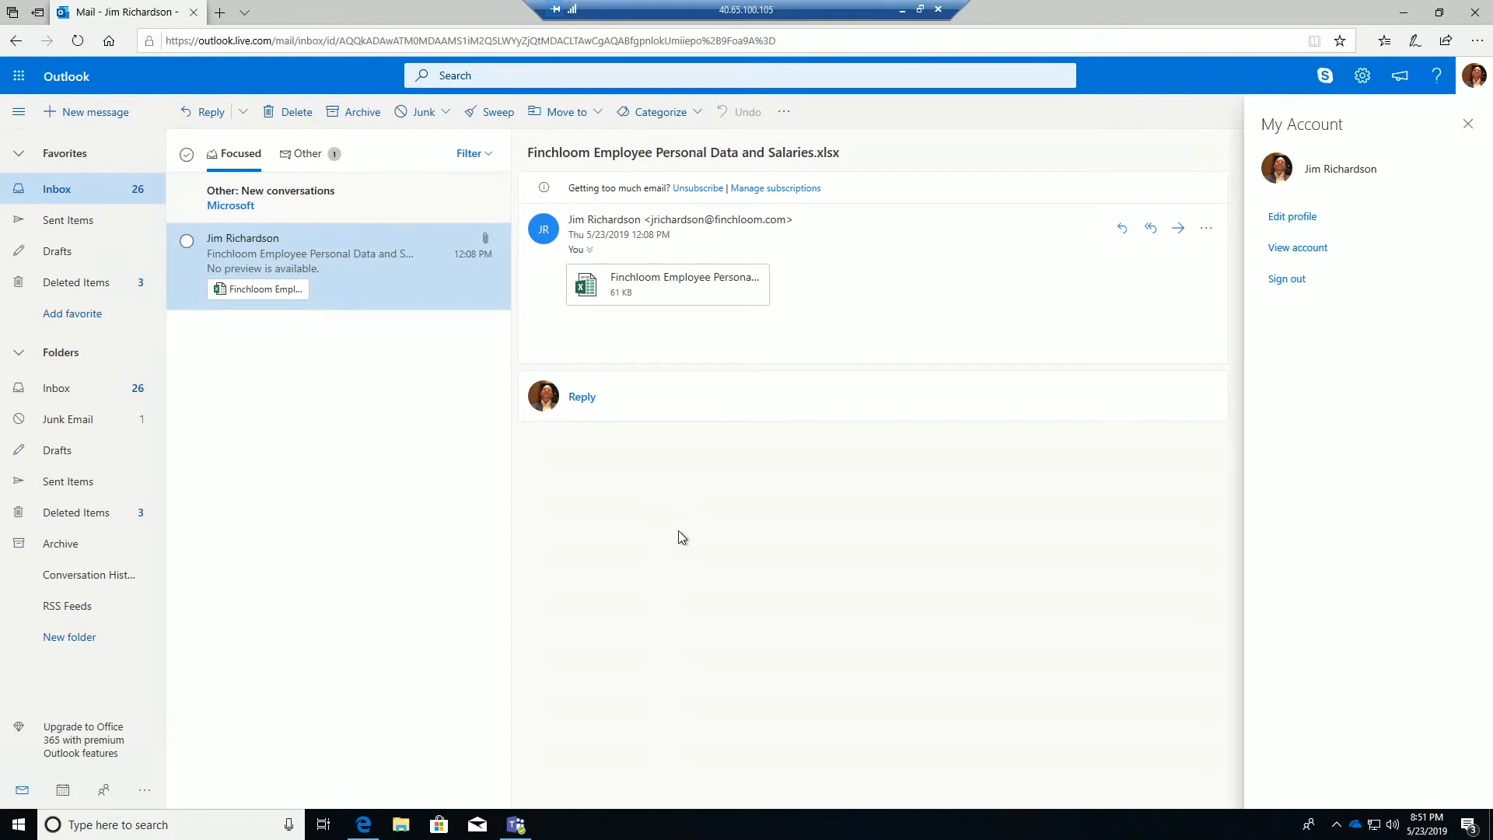
{"action": "left_click", "coordinate": [1467, 123]}
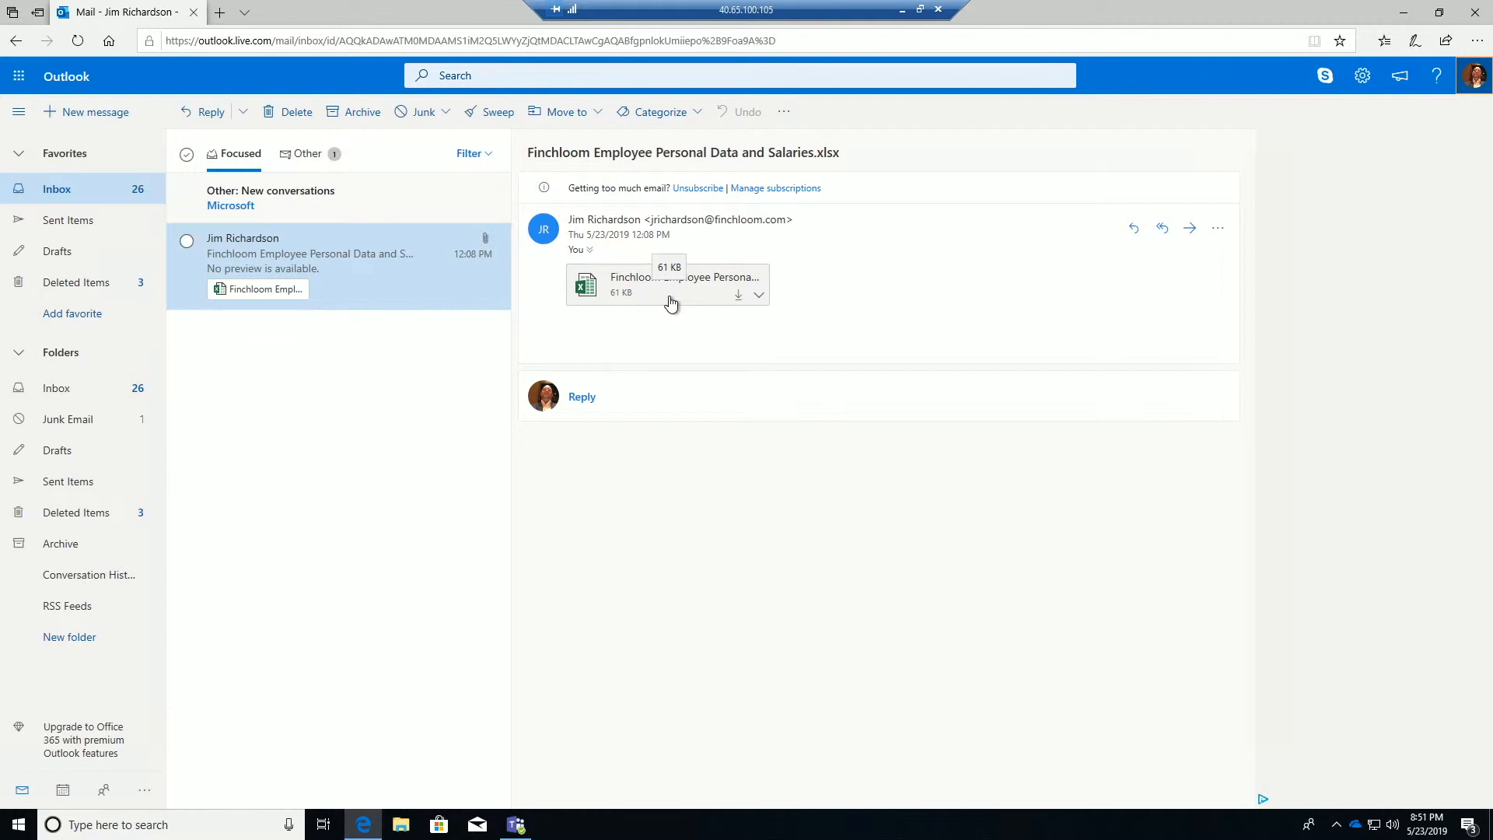
{"action": "left_click", "coordinate": [735, 302]}
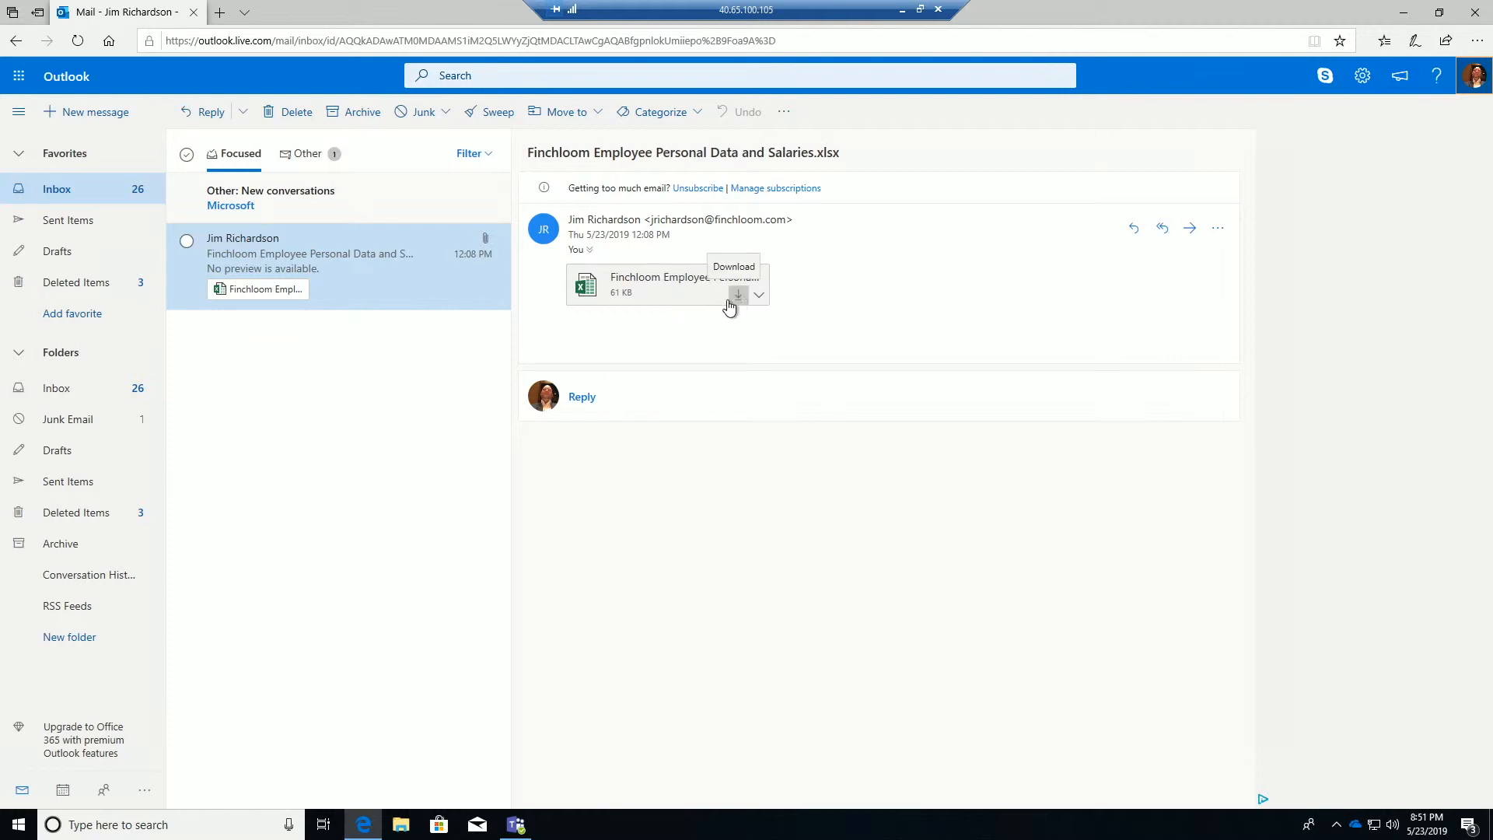
{"action": "left_click", "coordinate": [400, 826]}
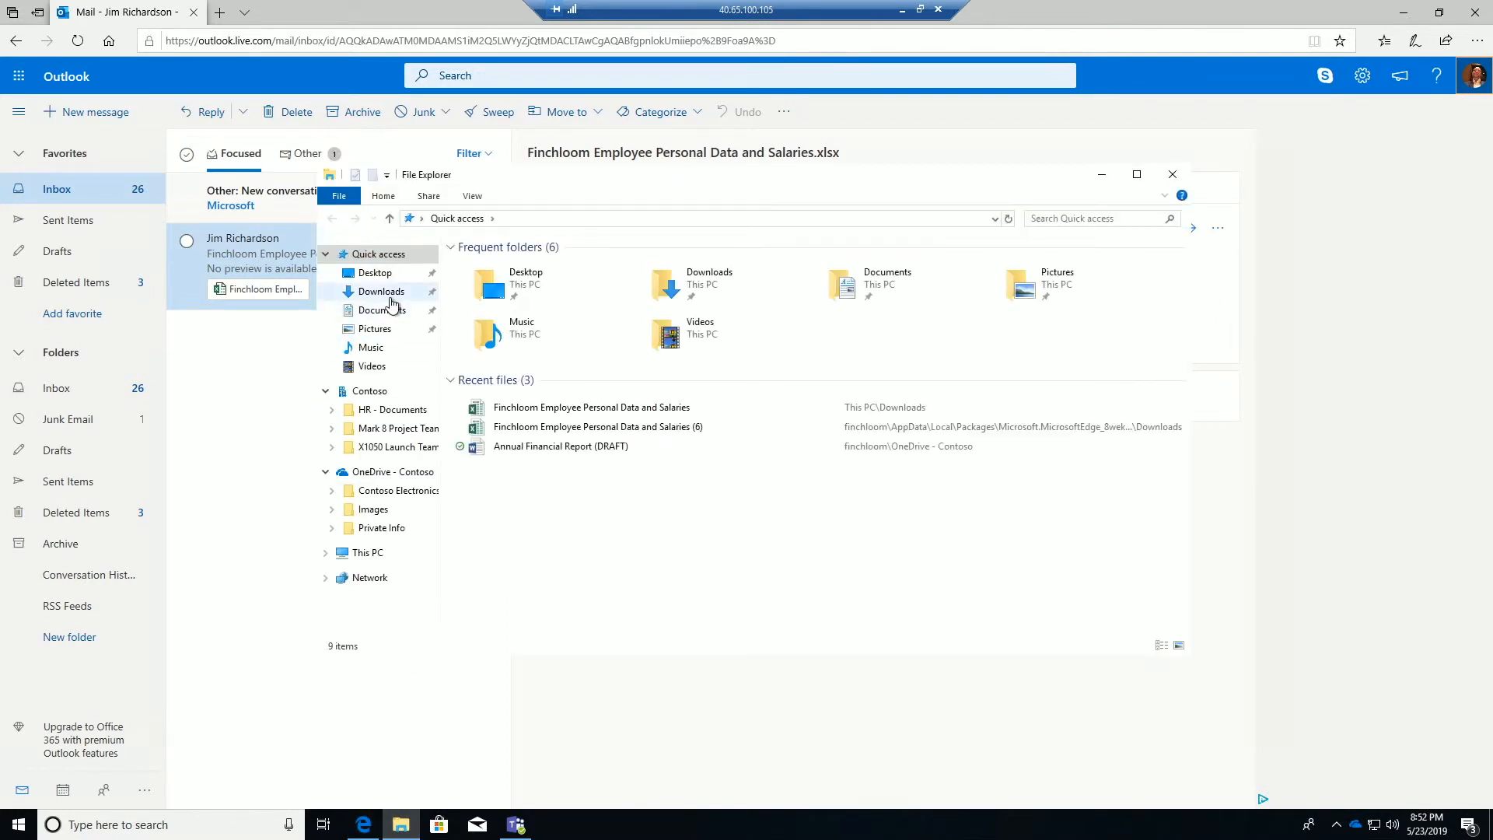
Open the salaries workbook from Downloads, signing in with the authorized Outlook account's e-mail
{"action": "left_click", "coordinate": [381, 290]}
{"action": "double_click", "coordinate": [526, 268]}
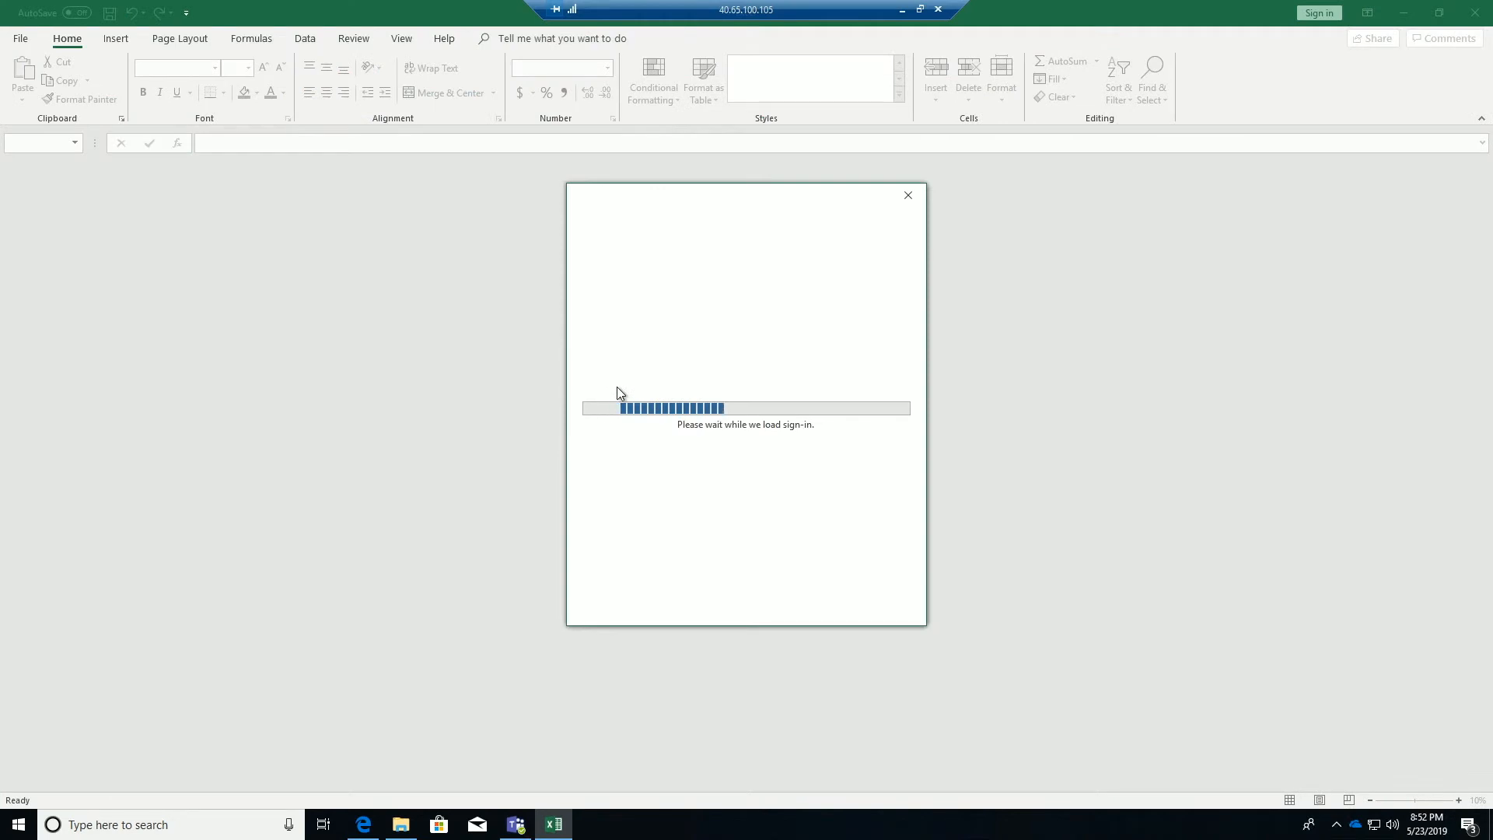
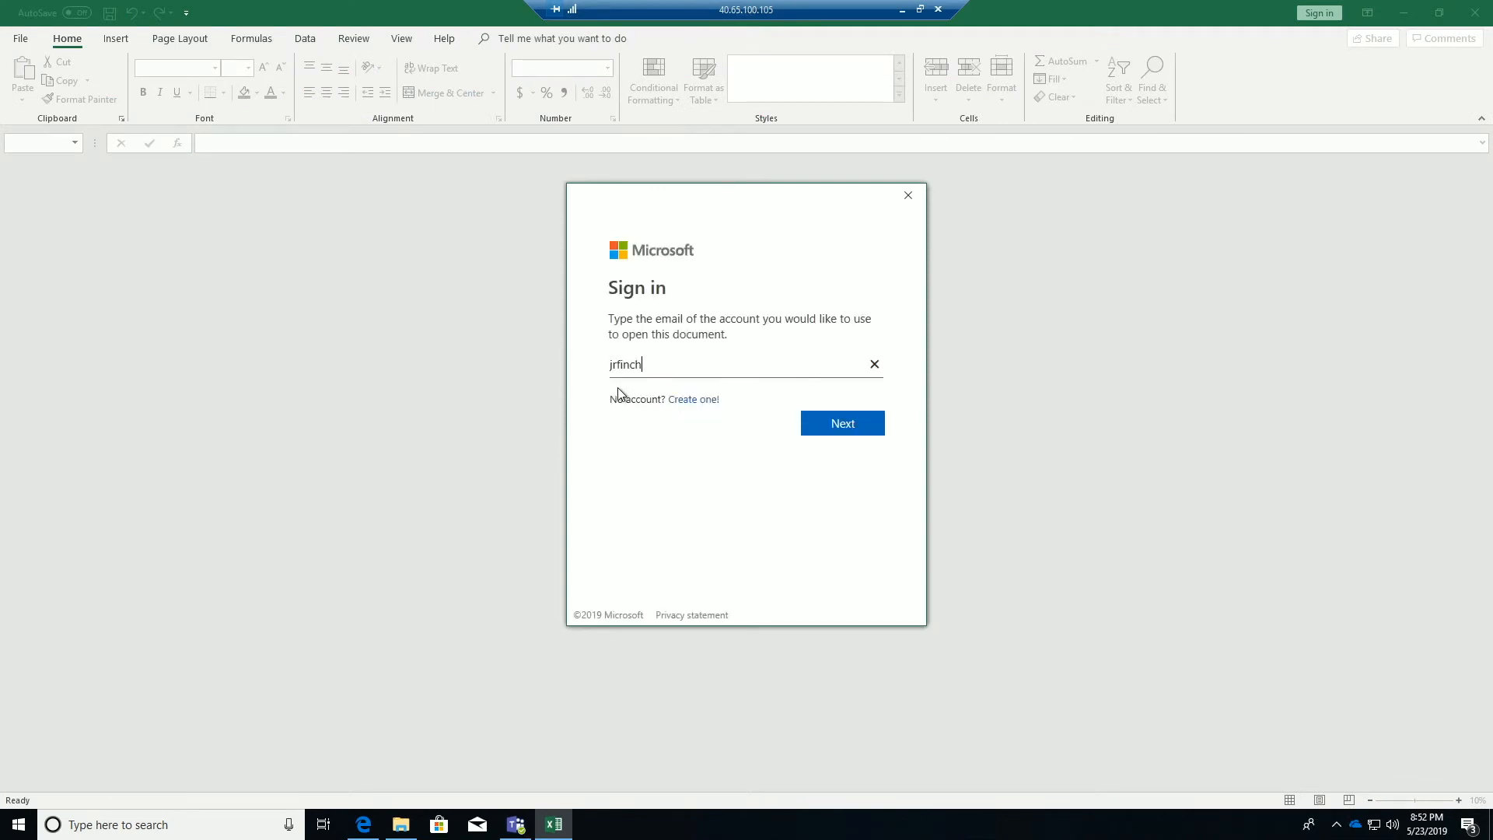
{"action": "key", "text": "Return"}
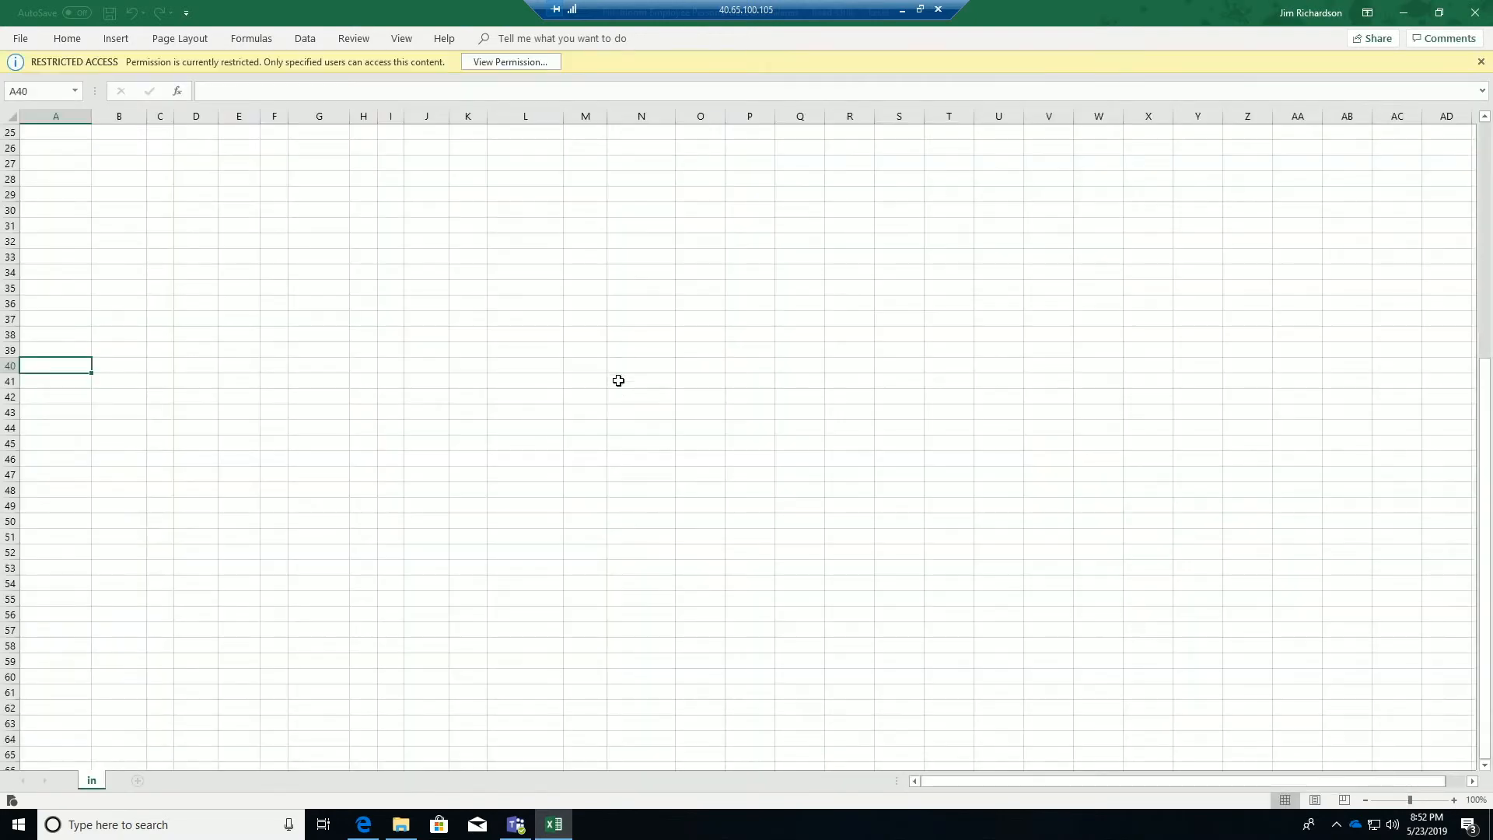
Try editing cell E2, dismiss the restricted-permissions warning, and close the workbook
{"action": "scroll", "coordinate": [619, 380], "scroll_direction": "up", "scroll_amount": 8}
{"action": "left_click", "coordinate": [77, 148]}
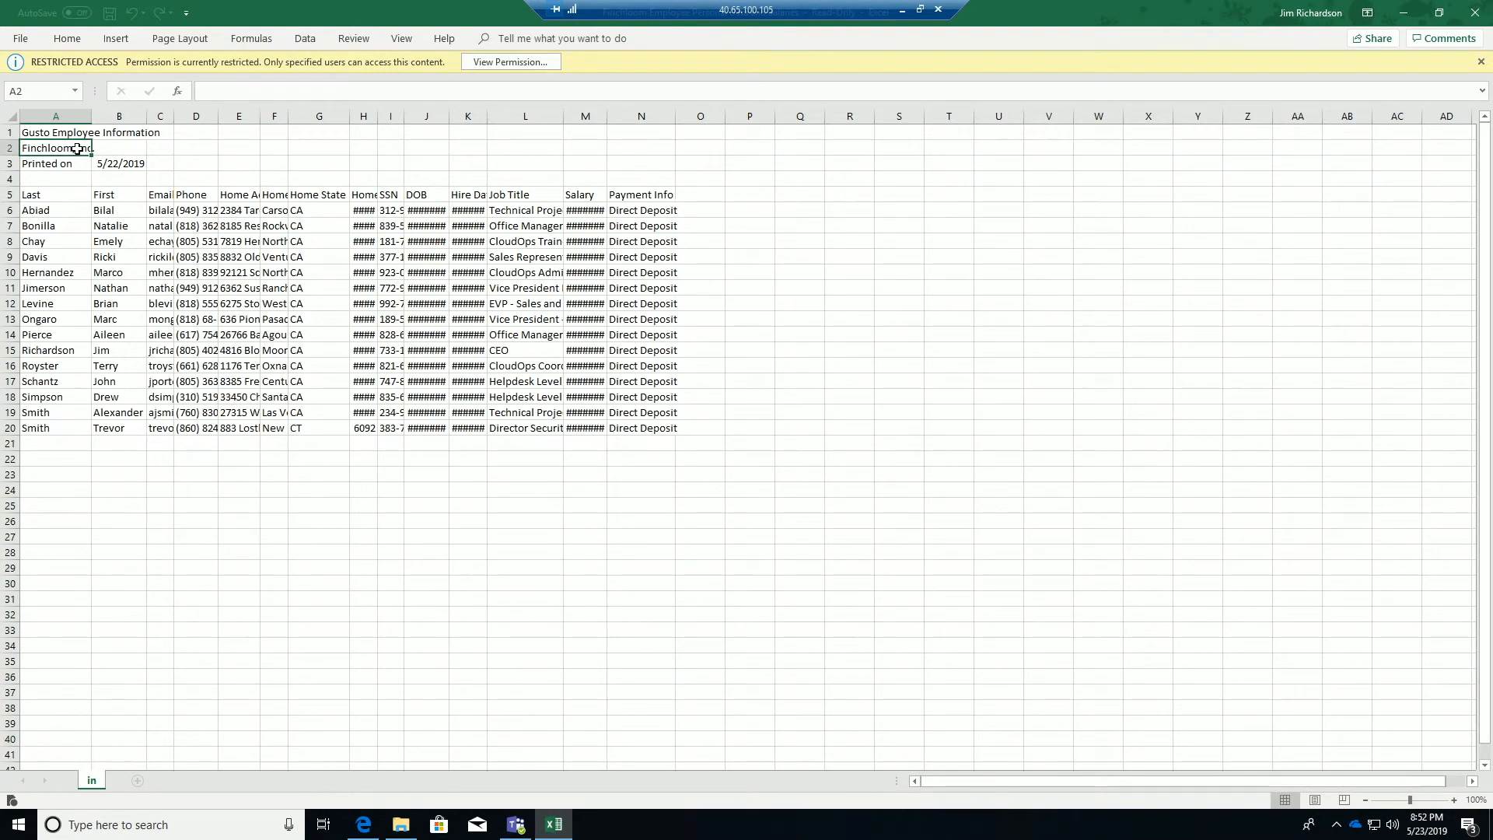
{"action": "double_click", "coordinate": [238, 152]}
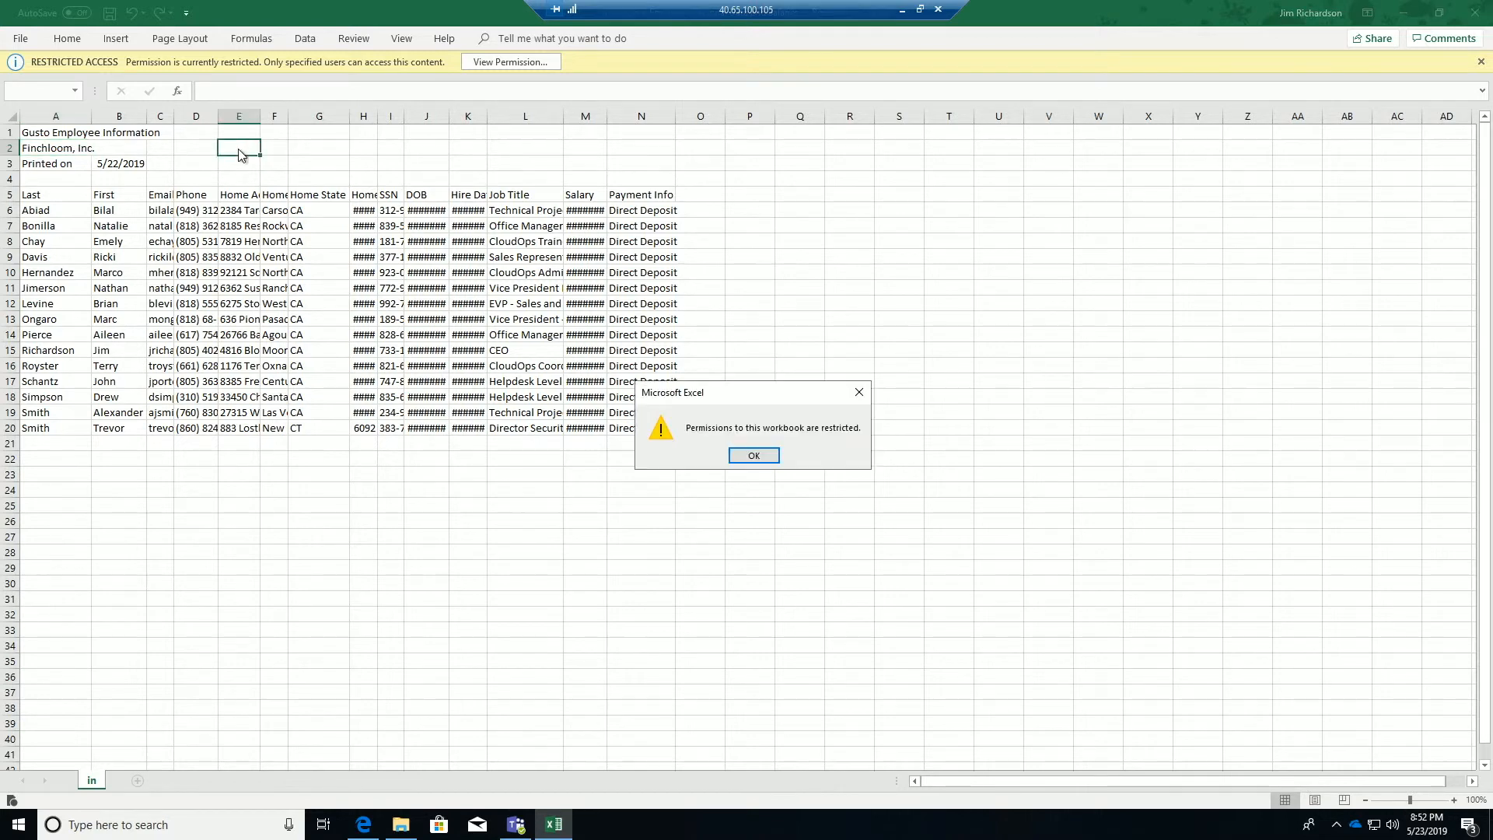
{"action": "left_click", "coordinate": [754, 456]}
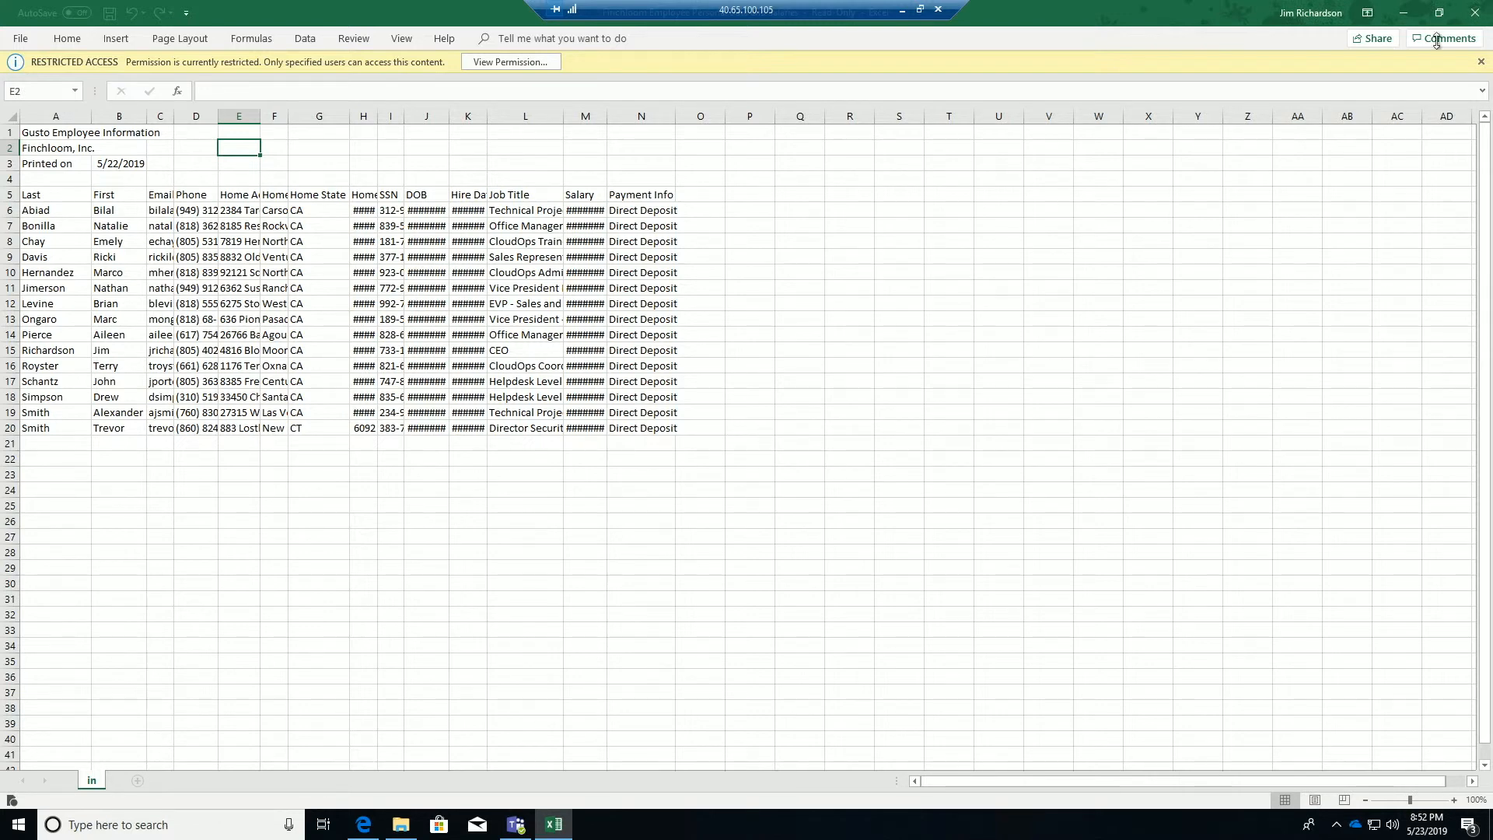
{"action": "left_click", "coordinate": [1475, 17]}
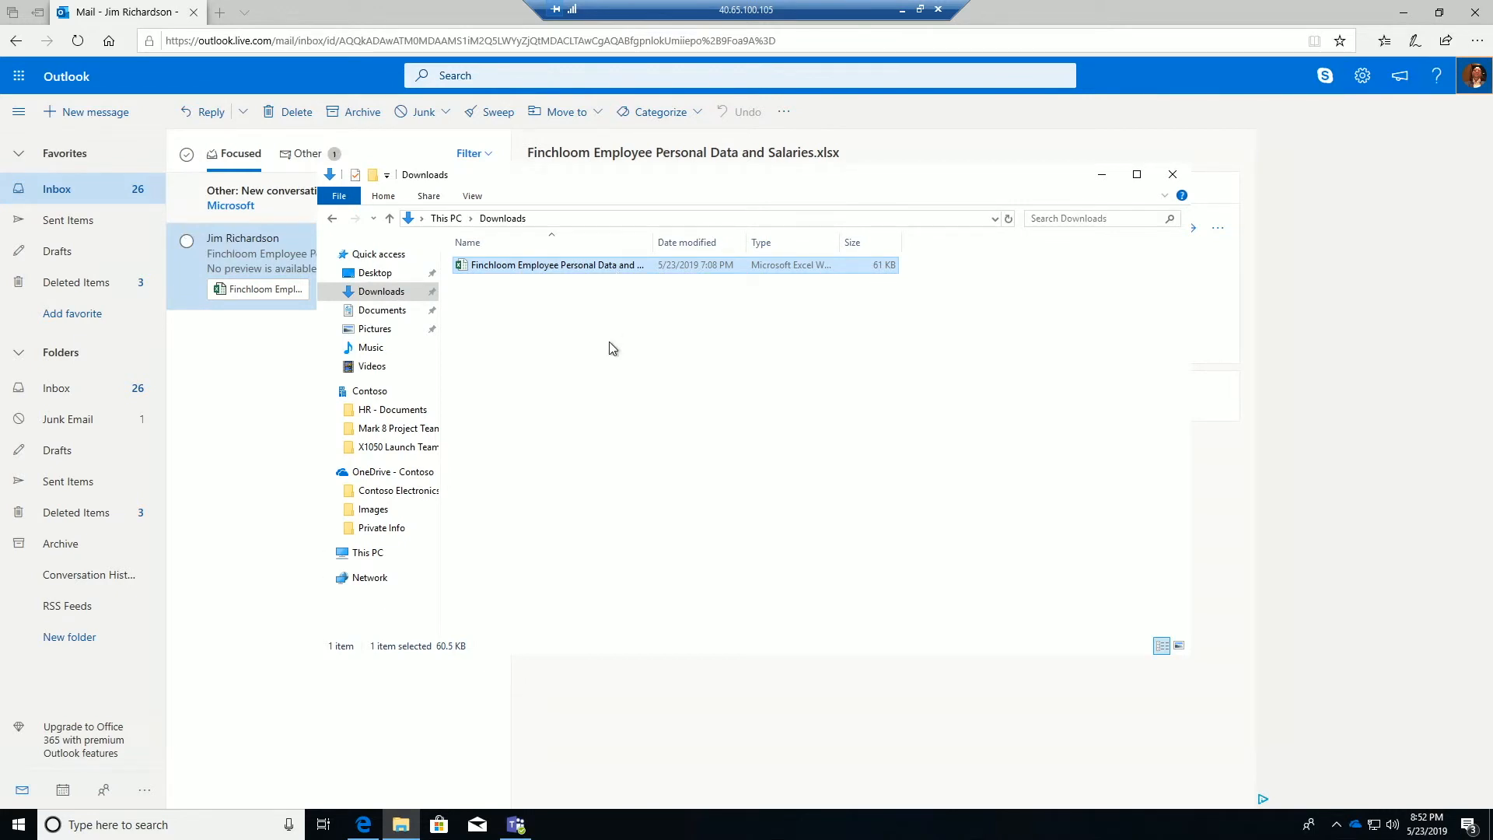
Back in local Excel, choose Protect > Track and Revoke for the salaries workbook
{"action": "left_click", "coordinate": [904, 10]}
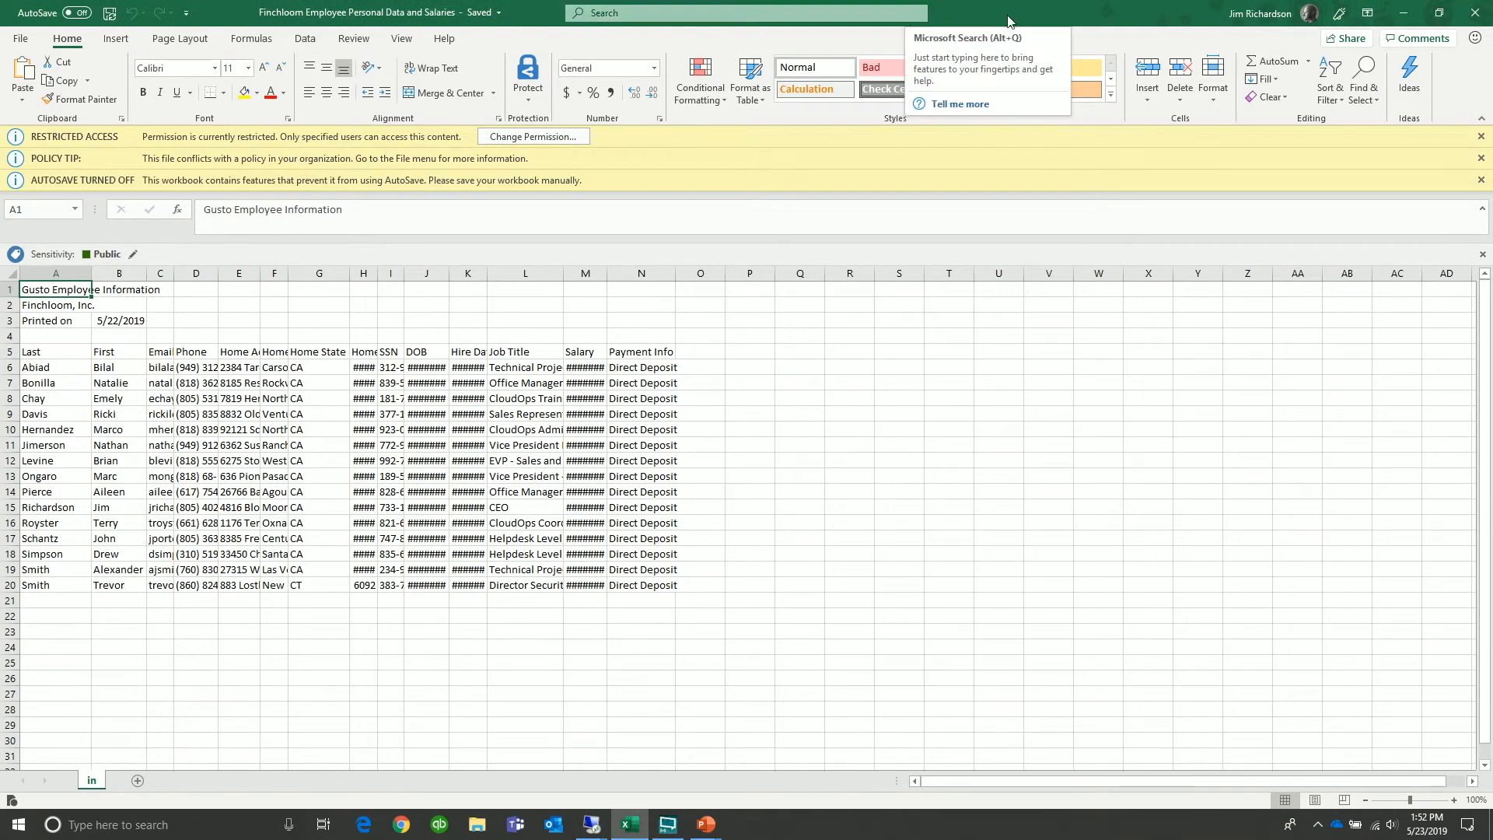
{"action": "left_click", "coordinate": [534, 102]}
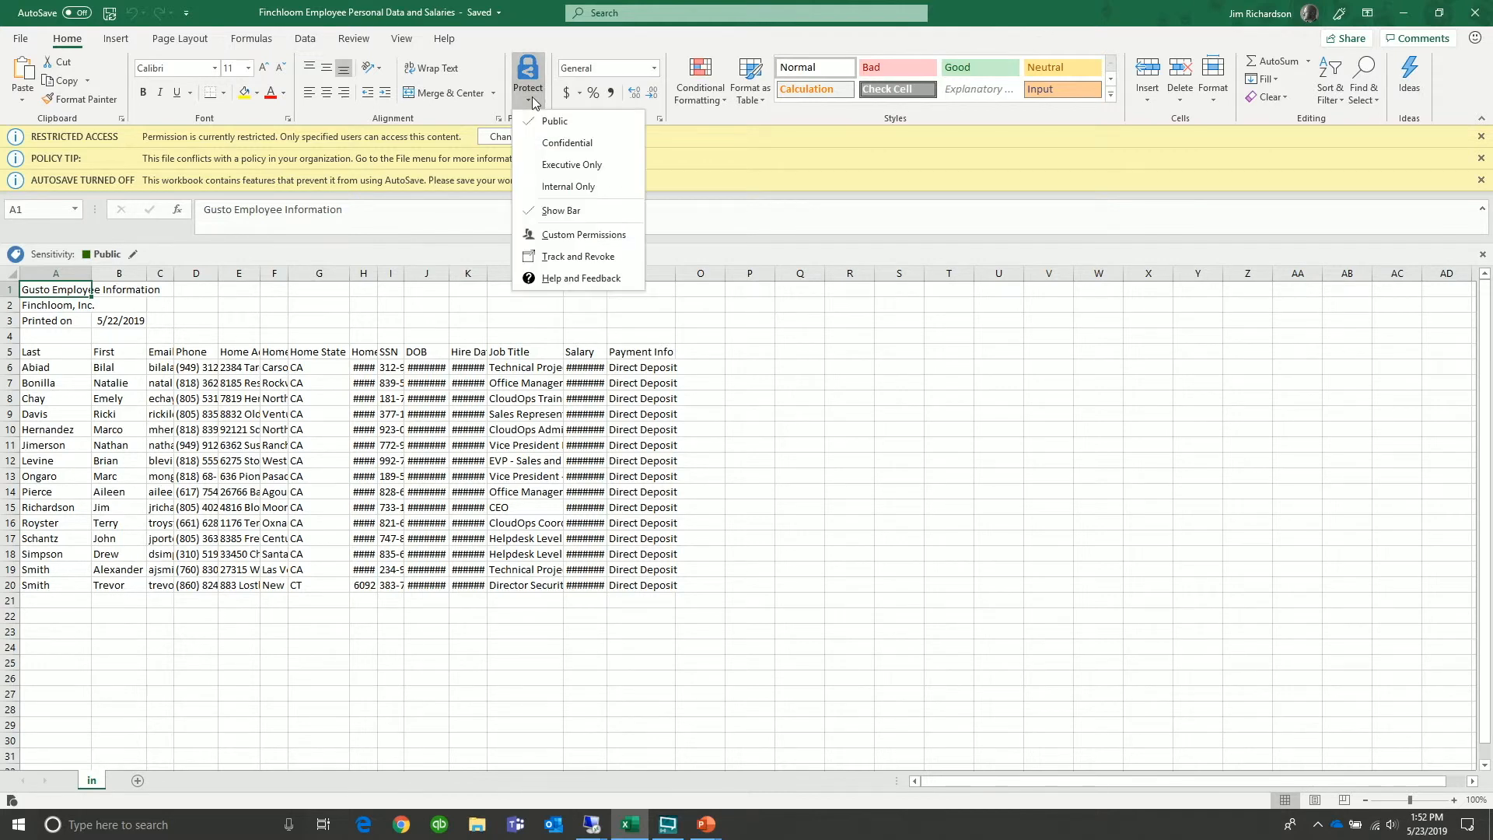
{"action": "left_click", "coordinate": [558, 260]}
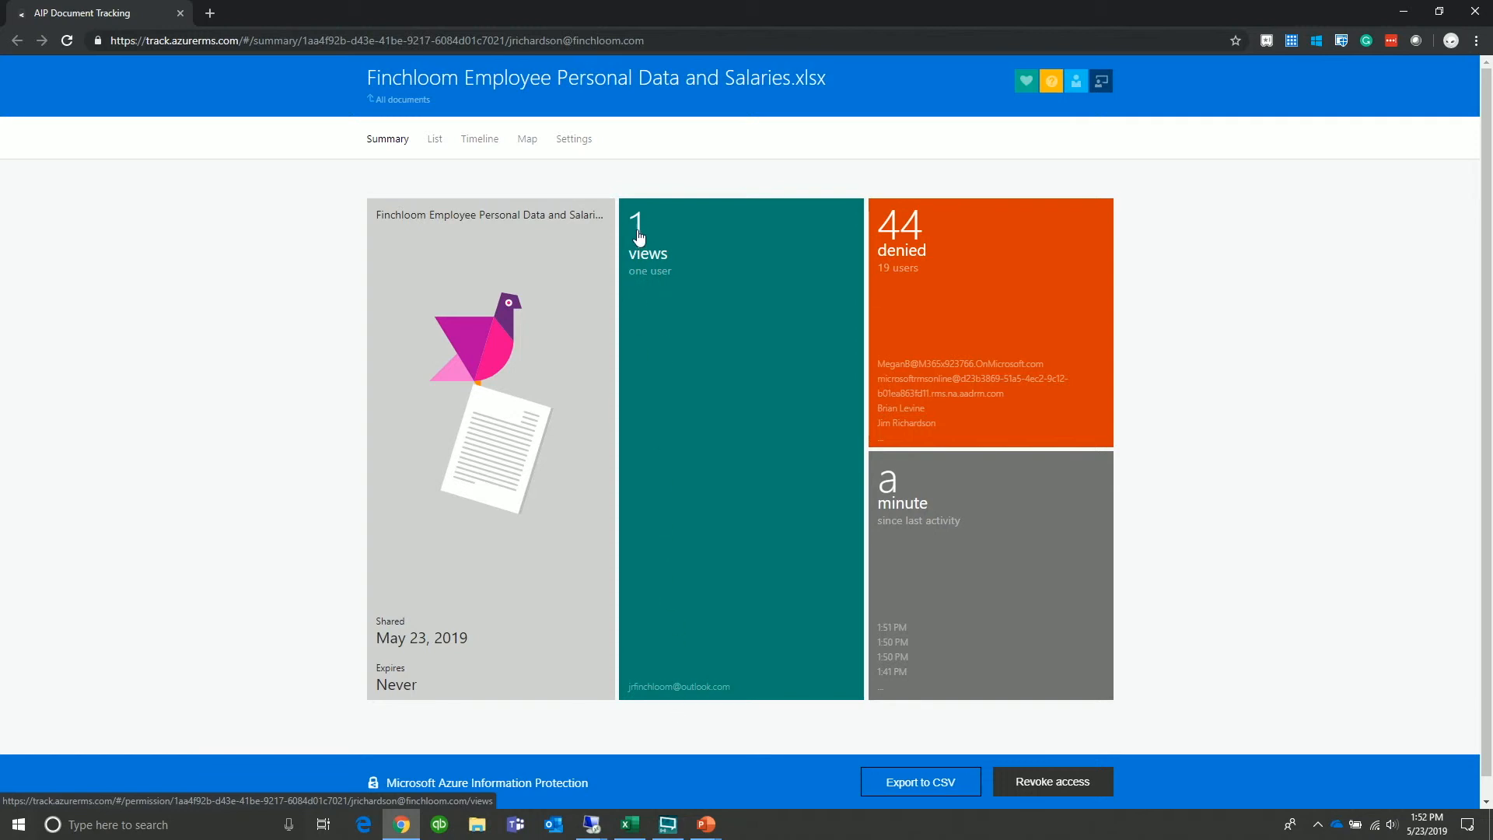
List the 44 users denied access to the workbook, then switch to the Map view
{"action": "left_click", "coordinate": [924, 313]}
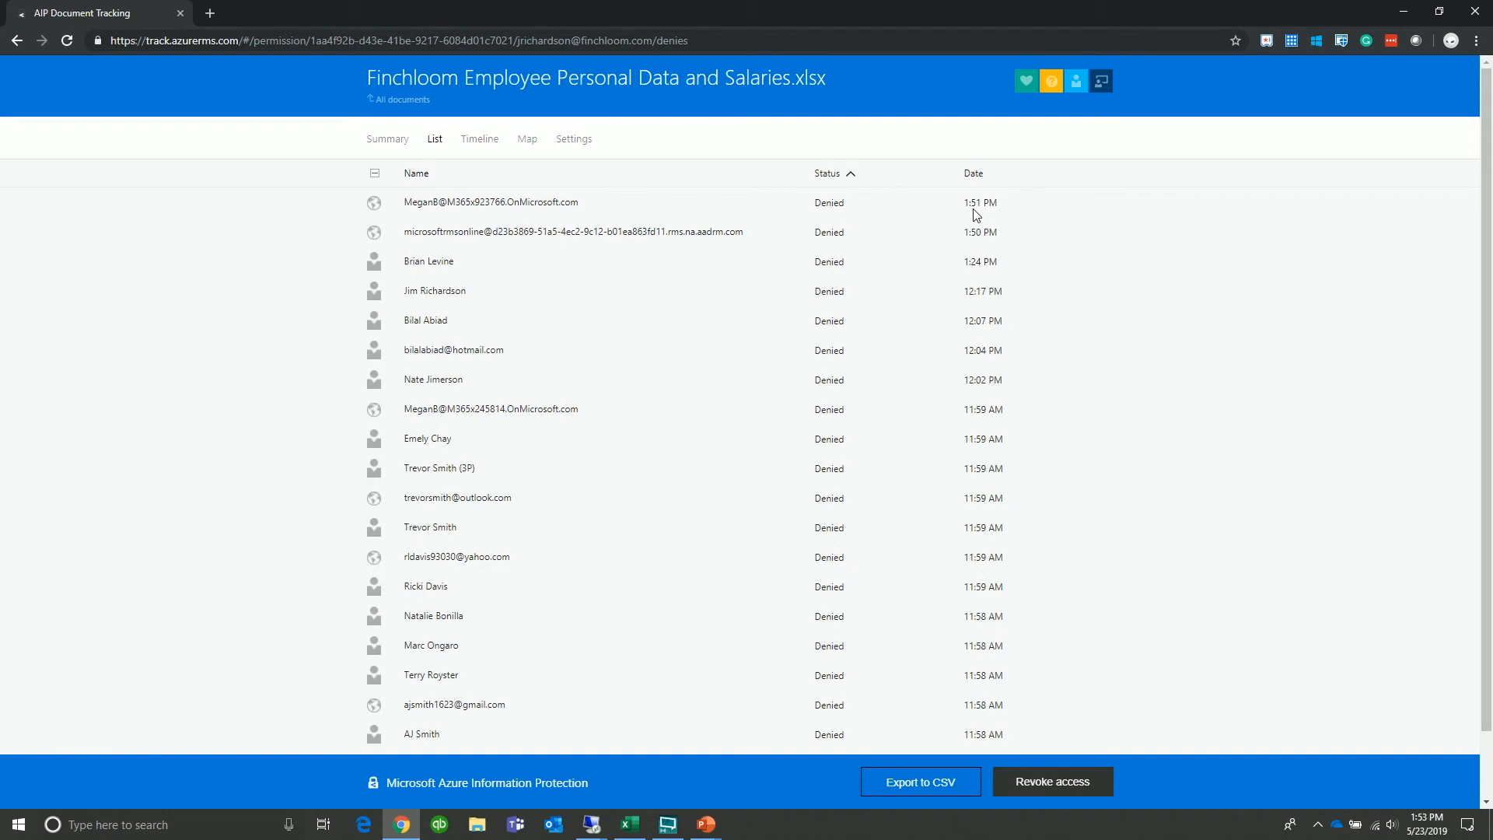
{"action": "left_click", "coordinate": [532, 144]}
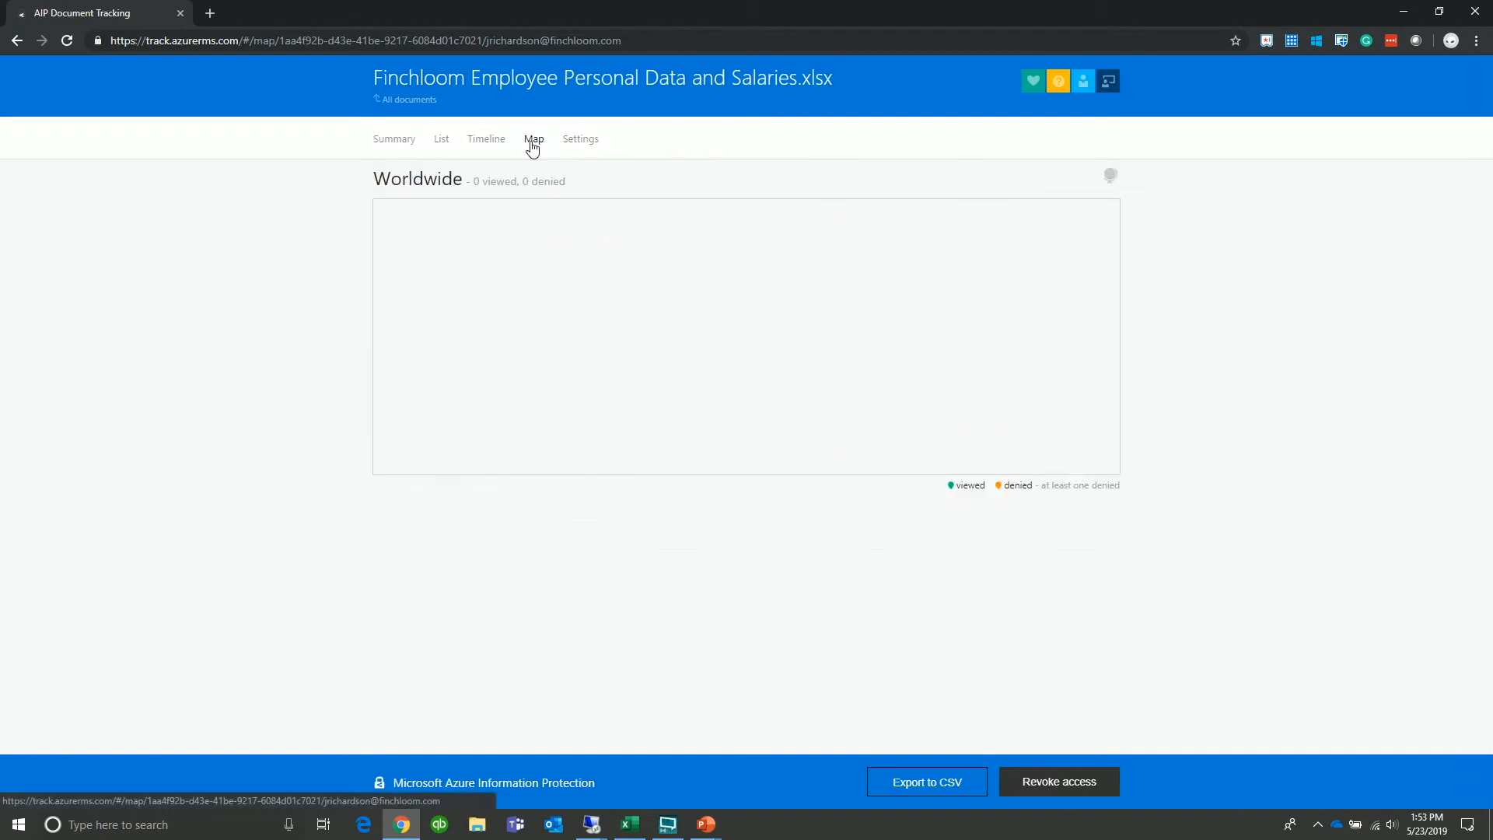